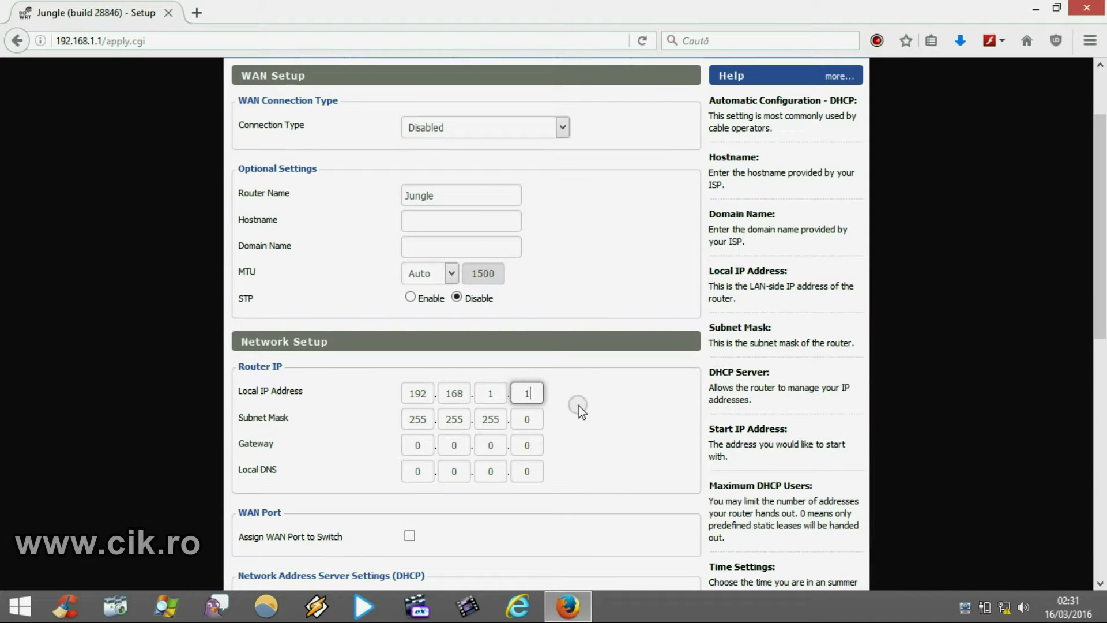
In Basic Setup, enter 192.168.1.1 as gateway and local DNS, and set DHCP Server to Disable.
{"action": "left_click", "coordinate": [427, 445]}
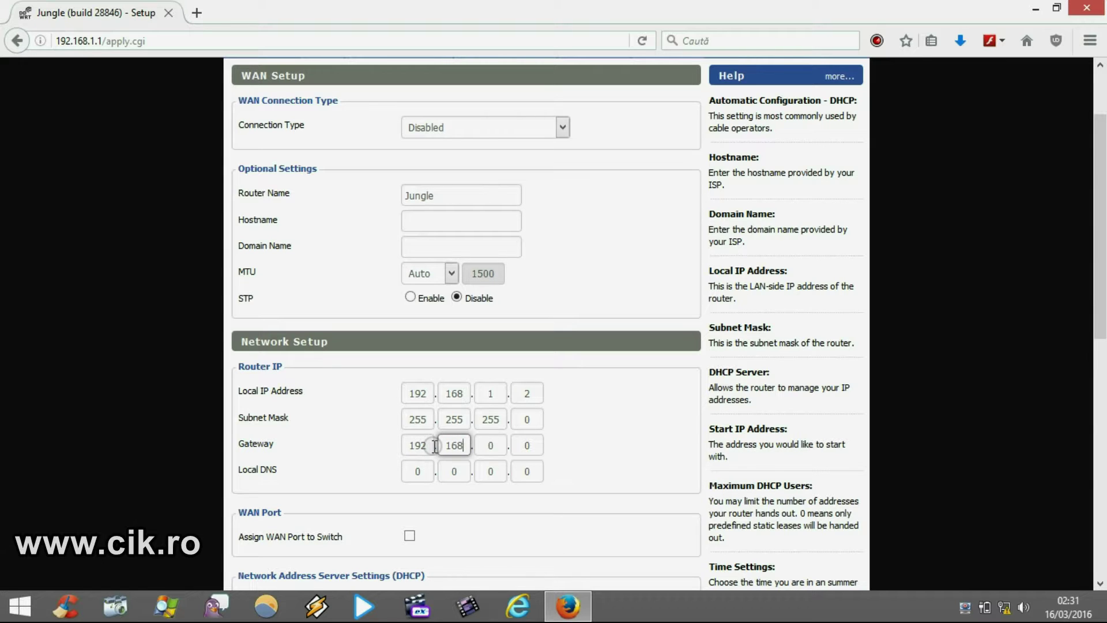
{"action": "left_click", "coordinate": [522, 454]}
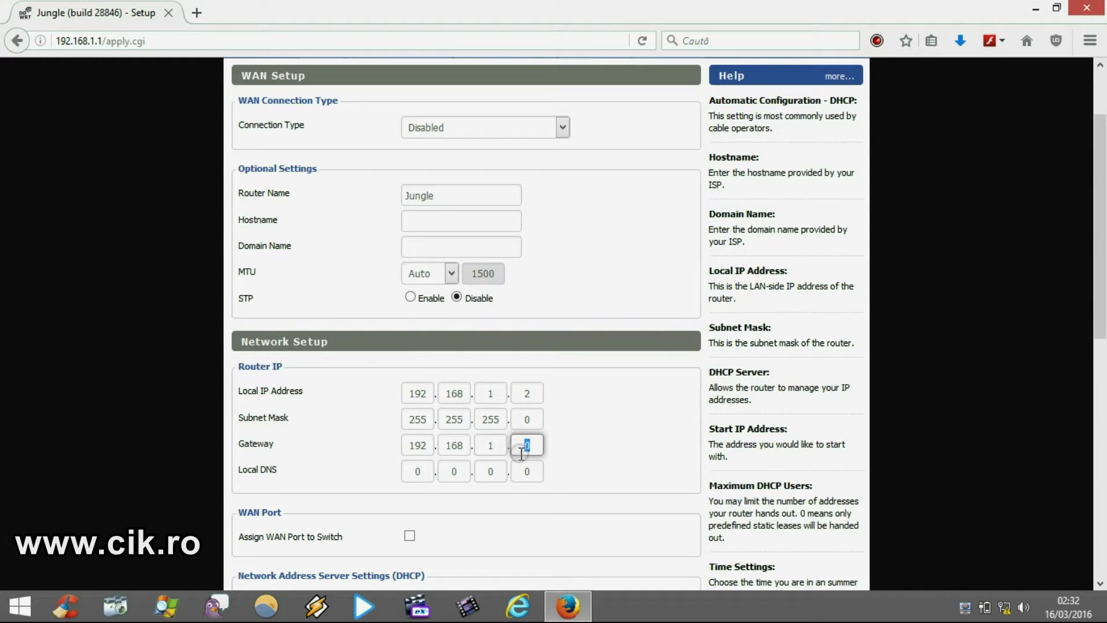
{"action": "left_click", "coordinate": [419, 471]}
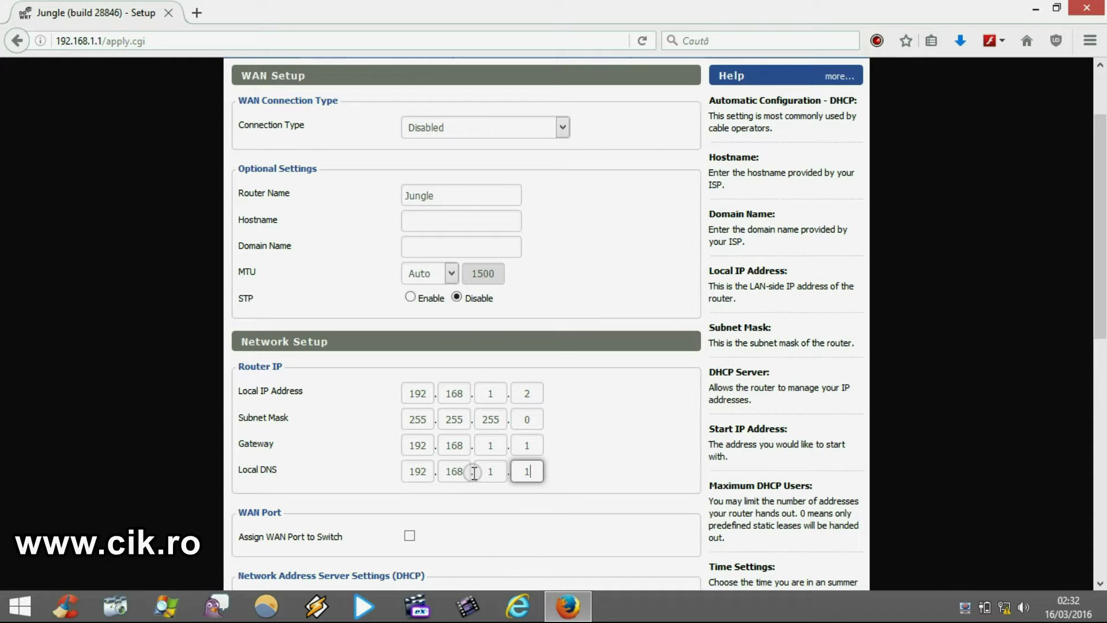
{"action": "scroll", "coordinate": [474, 473], "scroll_direction": "down", "scroll_amount": 3}
{"action": "left_click", "coordinate": [459, 442]}
{"action": "scroll", "coordinate": [216, 420], "scroll_direction": "down", "scroll_amount": 5}
Apply the Basic Setup changes, wait for processing, then stop the stalled 192.168.1.1 page.
{"action": "left_click", "coordinate": [451, 552]}
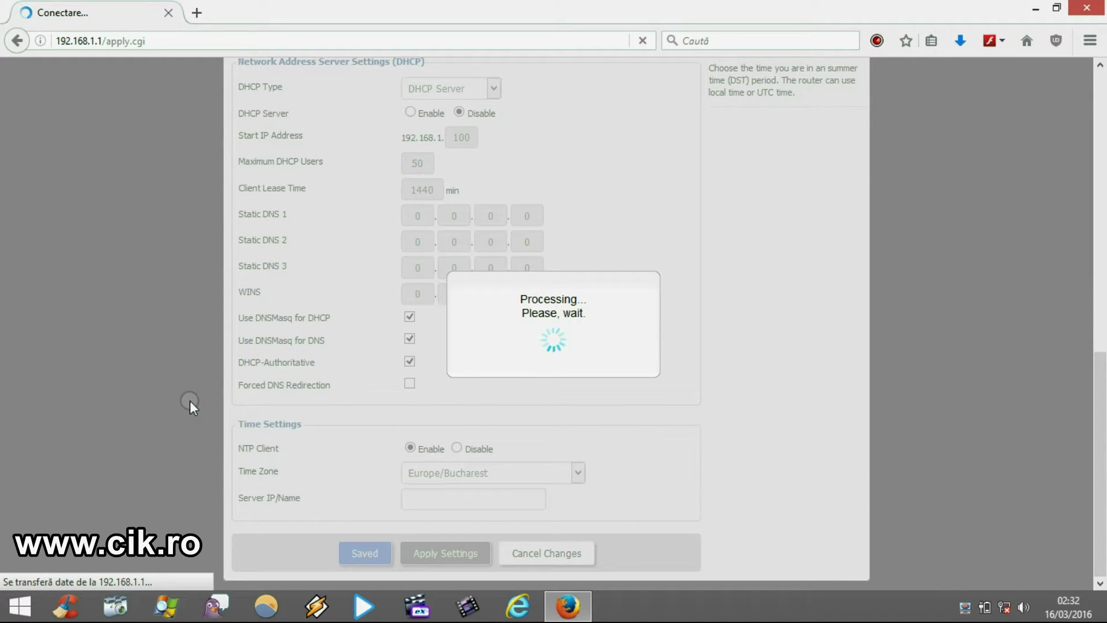
{"action": "scroll", "coordinate": [189, 400], "scroll_direction": "up", "scroll_amount": 4}
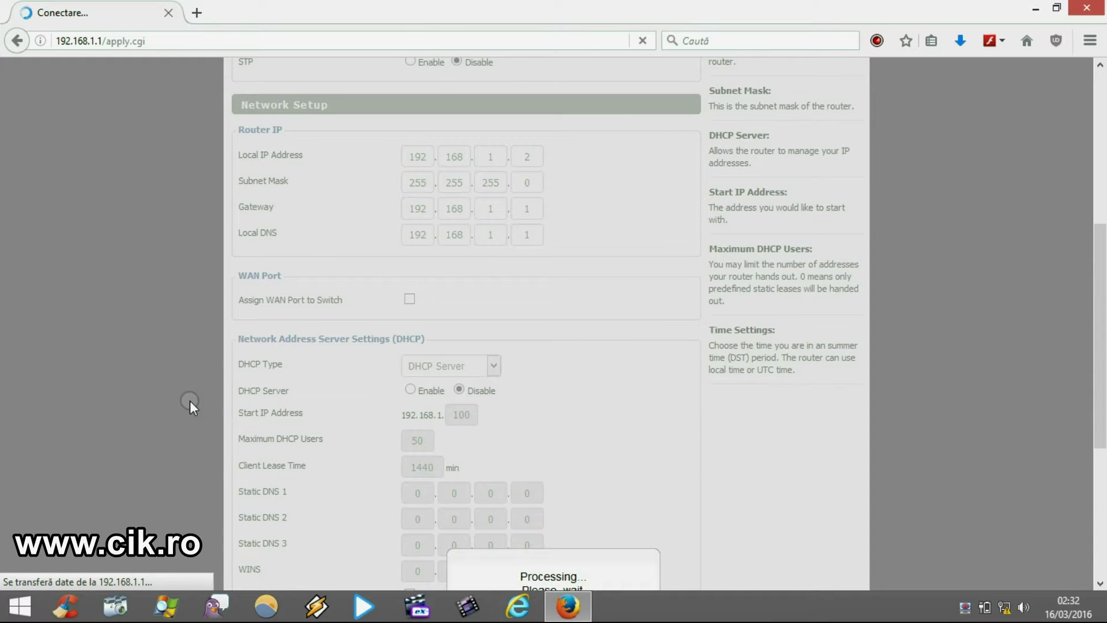
{"action": "scroll", "coordinate": [189, 400], "scroll_direction": "up", "scroll_amount": 2}
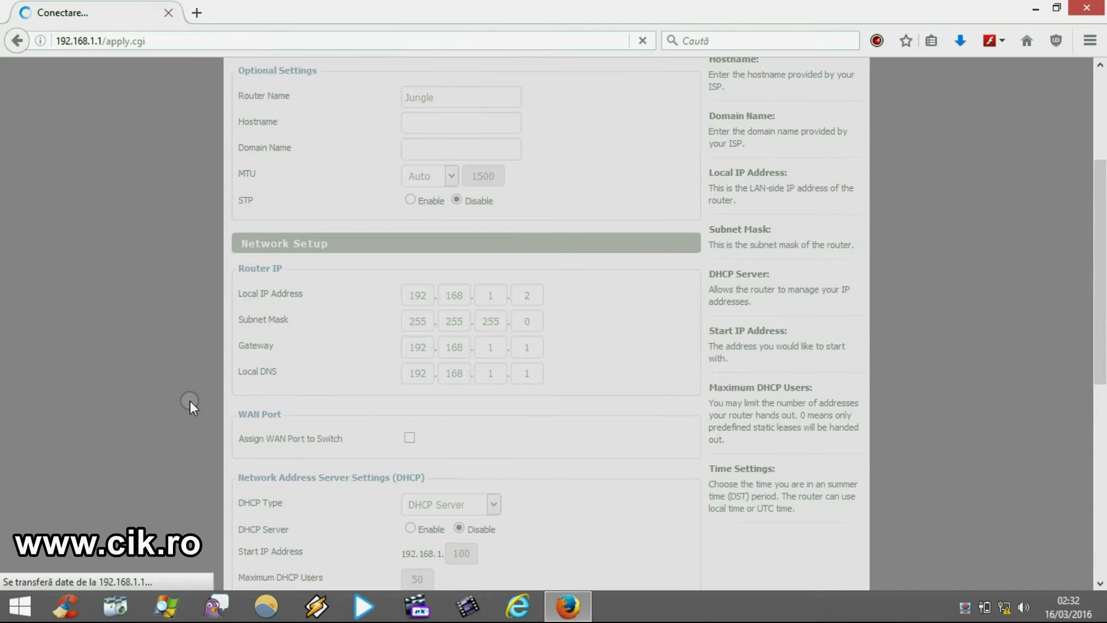
{"action": "scroll", "coordinate": [166, 398], "scroll_direction": "up", "scroll_amount": 2}
{"action": "scroll", "coordinate": [167, 407], "scroll_direction": "down", "scroll_amount": 2}
{"action": "left_click", "coordinate": [644, 41]}
Load the router panel at its new address 192.168.1.2.
{"action": "left_click", "coordinate": [158, 41]}
{"action": "left_click_drag", "start_coordinate": [210, 42], "coordinate": [103, 32]}
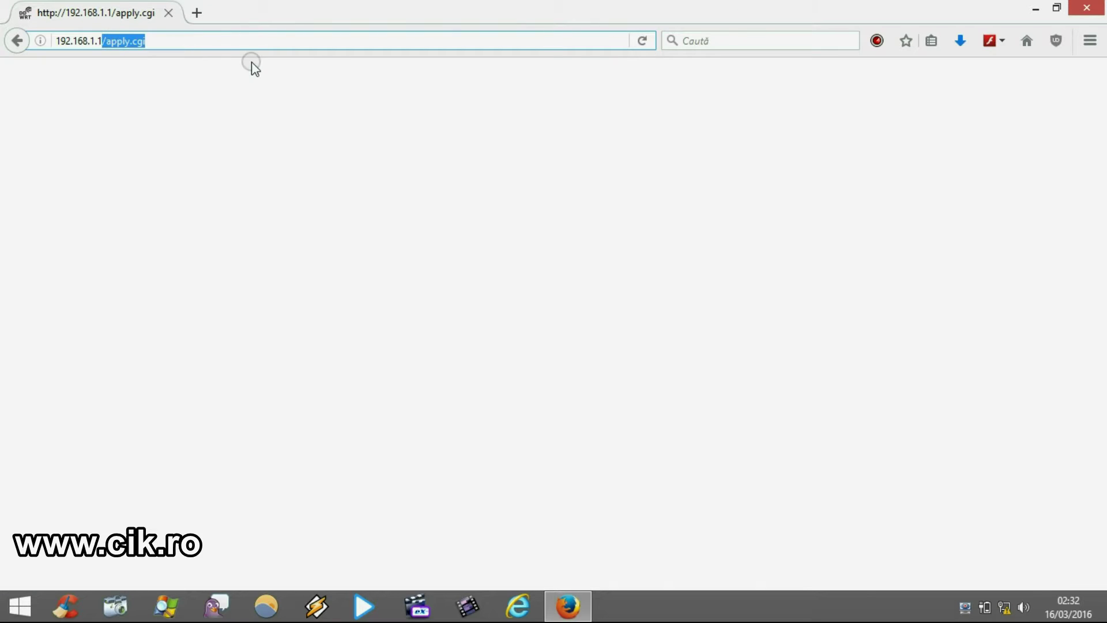
{"action": "key", "text": "BackSpace"}
{"action": "key", "text": "BackSpace"}
{"action": "type", "text": "2"}
{"action": "key", "text": "Return"}
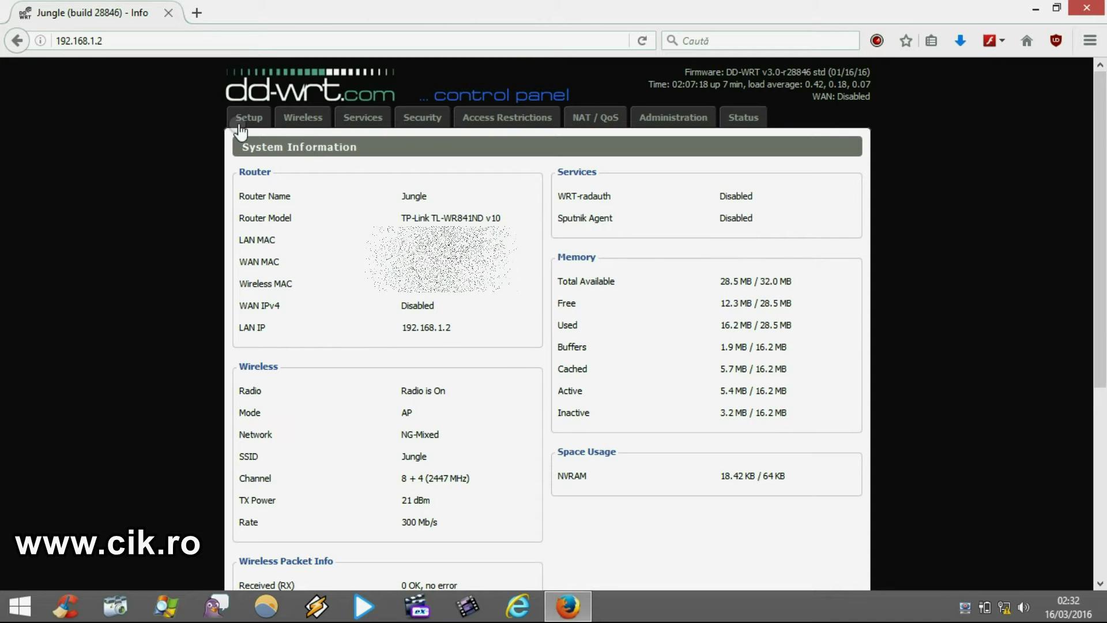
Go to the Wireless tab and log in with the admin username and password.
{"action": "left_click", "coordinate": [297, 118]}
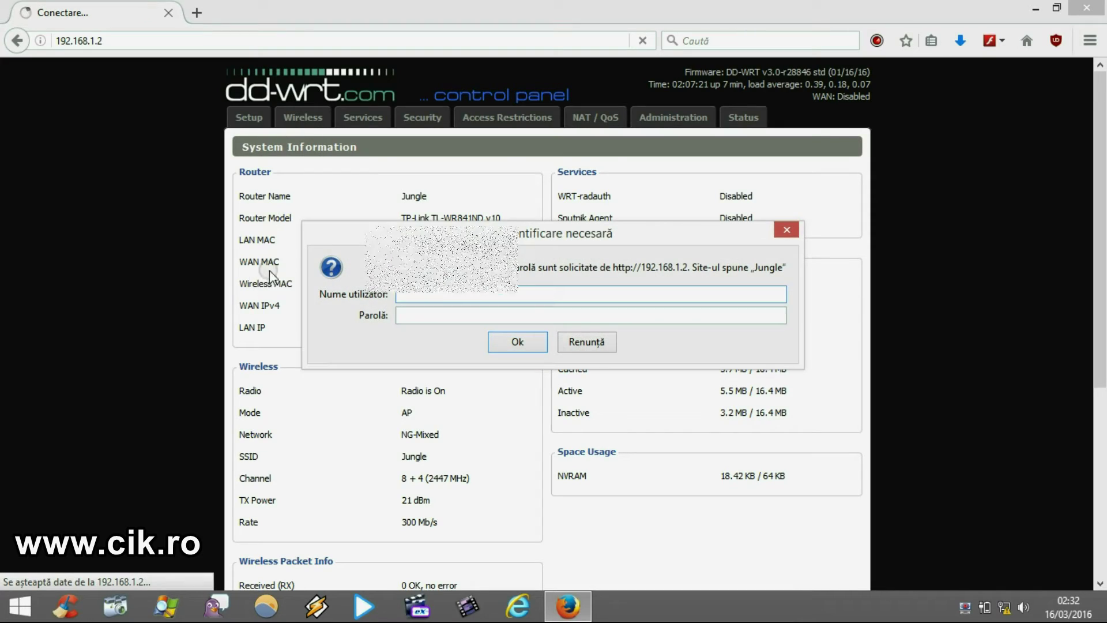
{"action": "type", "text": "admin21"}
{"action": "key", "text": "Tab"}
{"action": "type", "text": "************"}
{"action": "key", "text": "Return"}
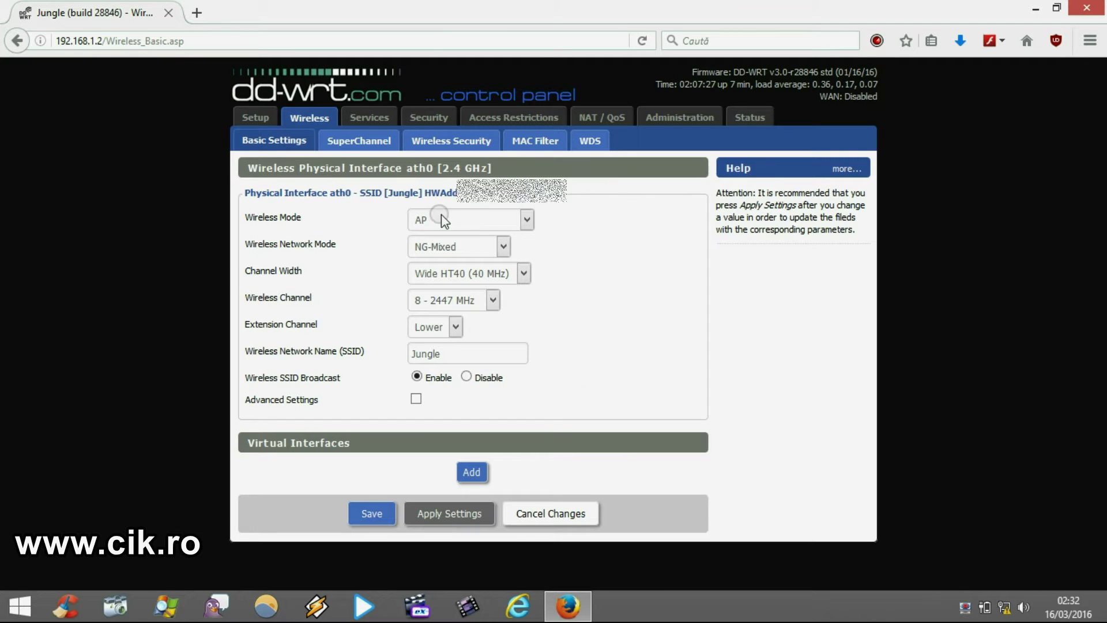
Switch ath0's Wireless Mode to Client Bridge (Routed) and apply the change.
{"action": "left_click", "coordinate": [526, 223]}
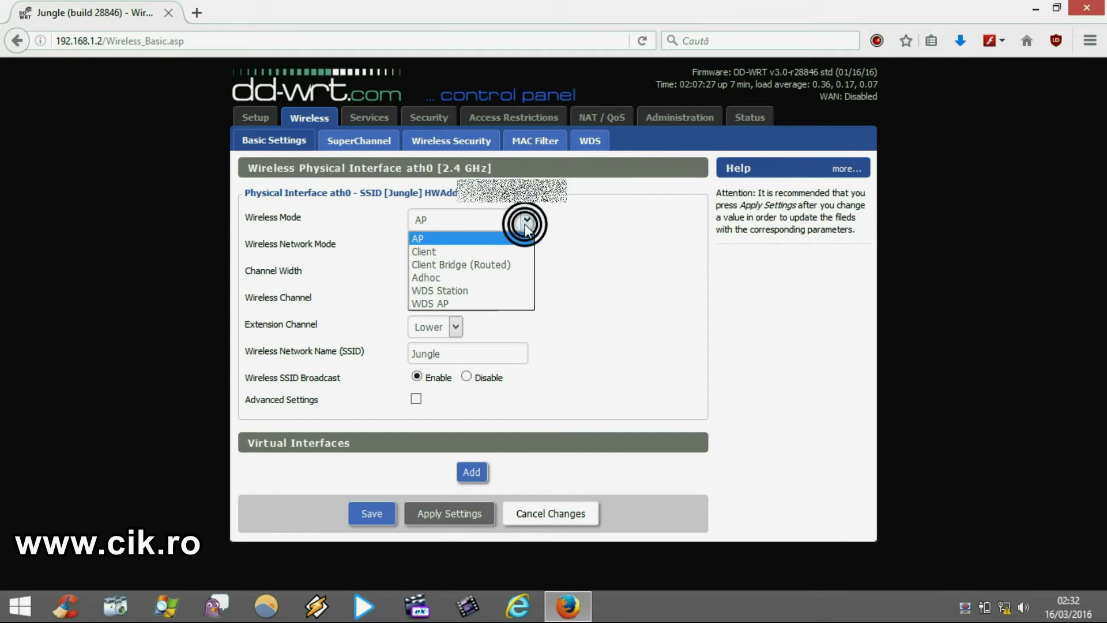
{"action": "left_click", "coordinate": [500, 265]}
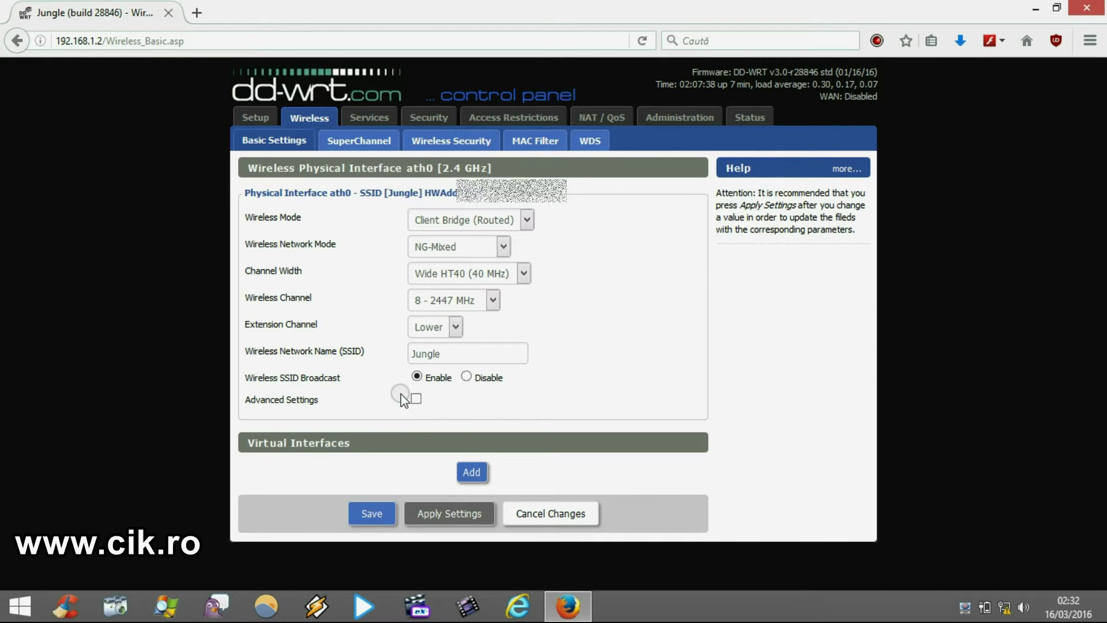
{"action": "left_click", "coordinate": [429, 514]}
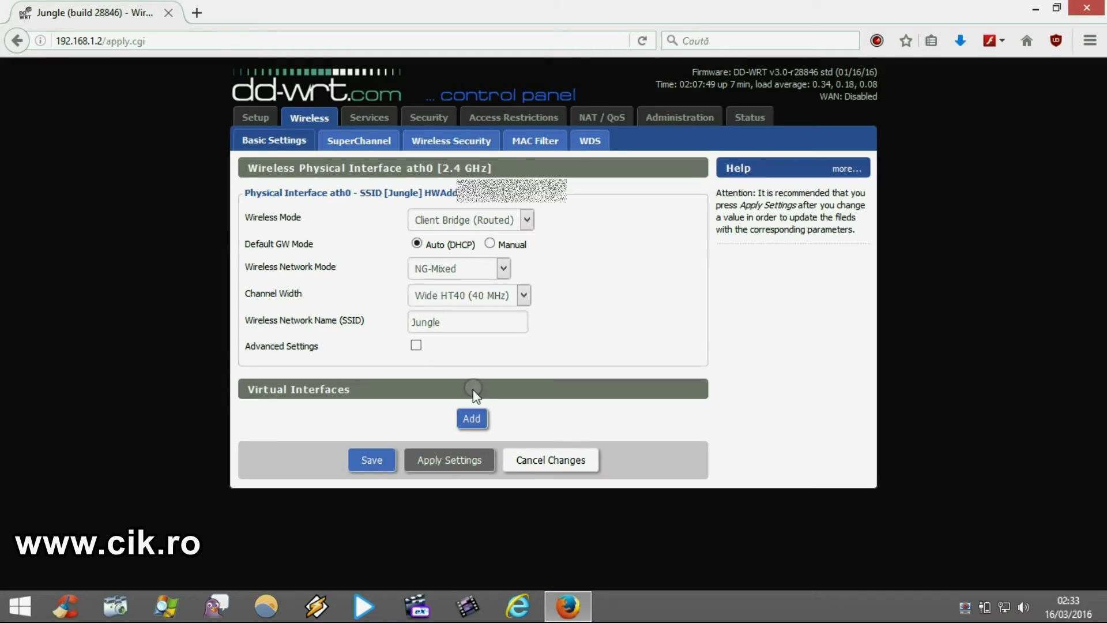
Add virtual interface ath0.1, replace its SSID dd-wrt_vap with Bridge, and apply.
{"action": "left_click", "coordinate": [471, 419]}
{"action": "scroll", "coordinate": [134, 439], "scroll_direction": "down", "scroll_amount": 2}
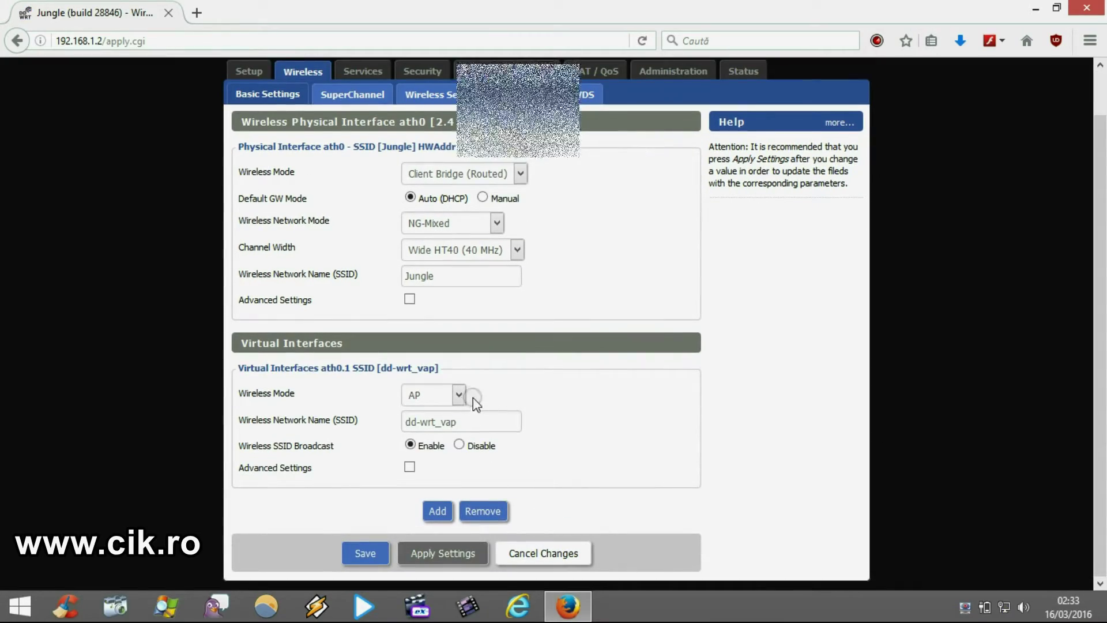
{"action": "triple_click", "coordinate": [468, 421]}
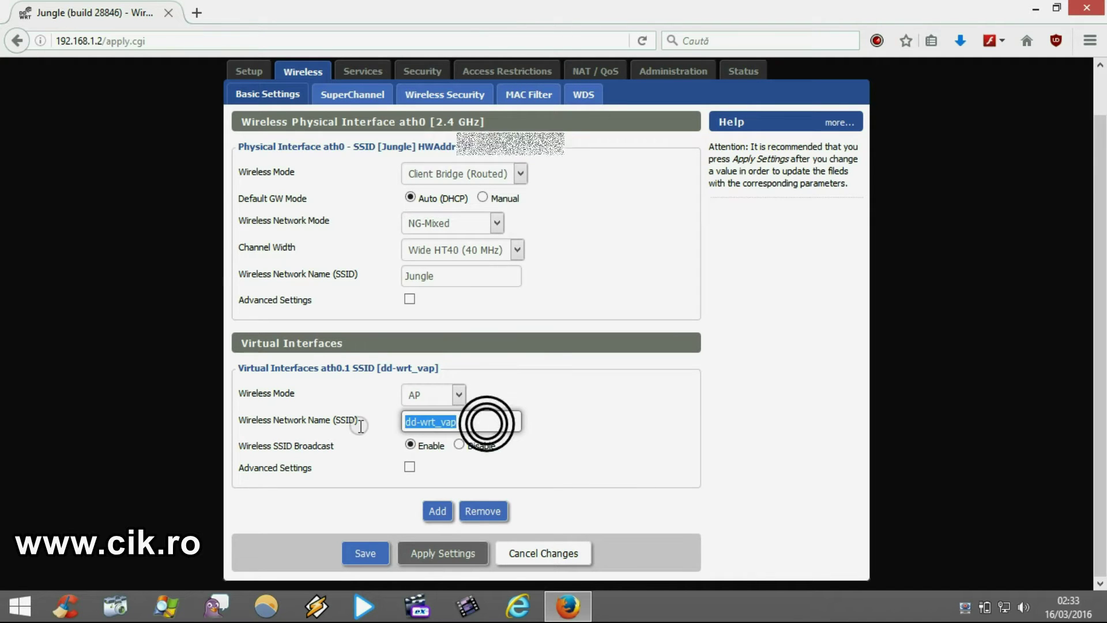
{"action": "key", "text": "BackSpace"}
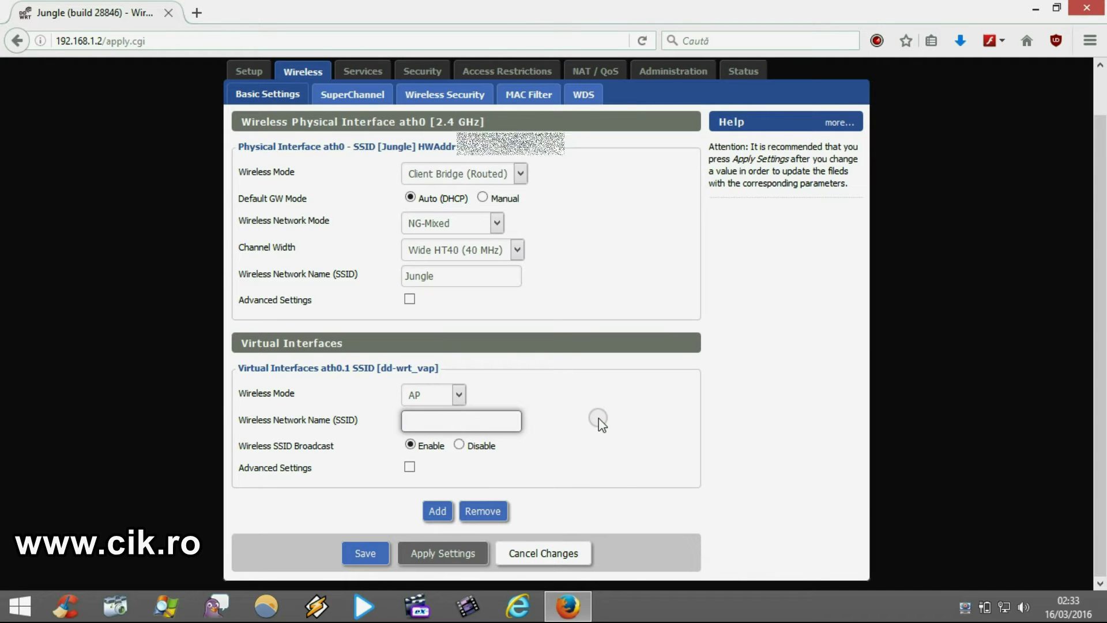
{"action": "type", "text": "Bridge"}
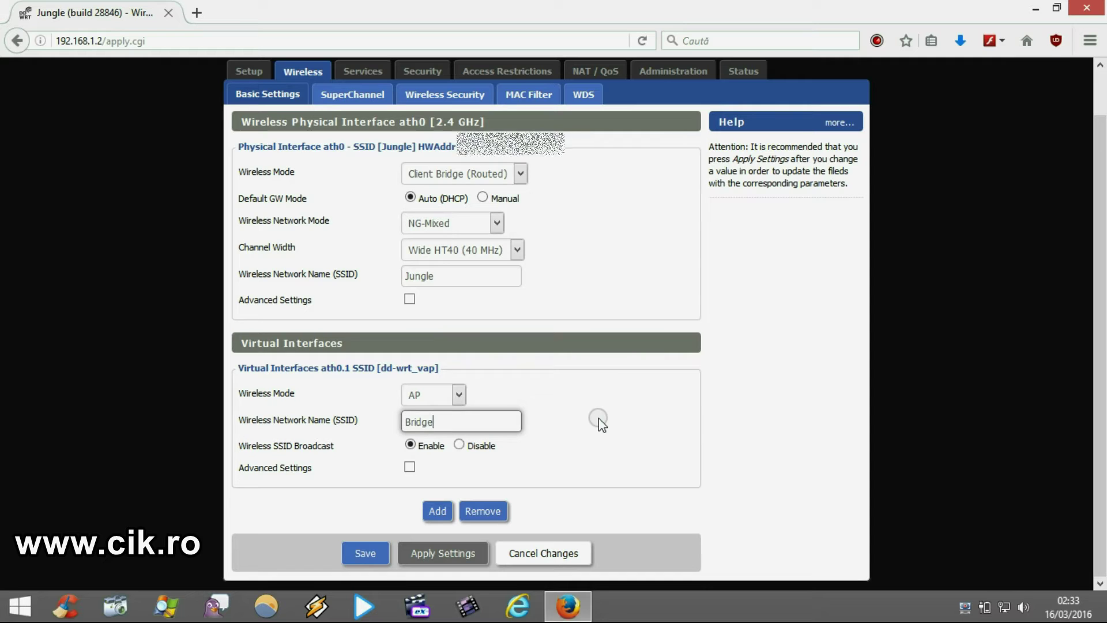
{"action": "left_click", "coordinate": [458, 555]}
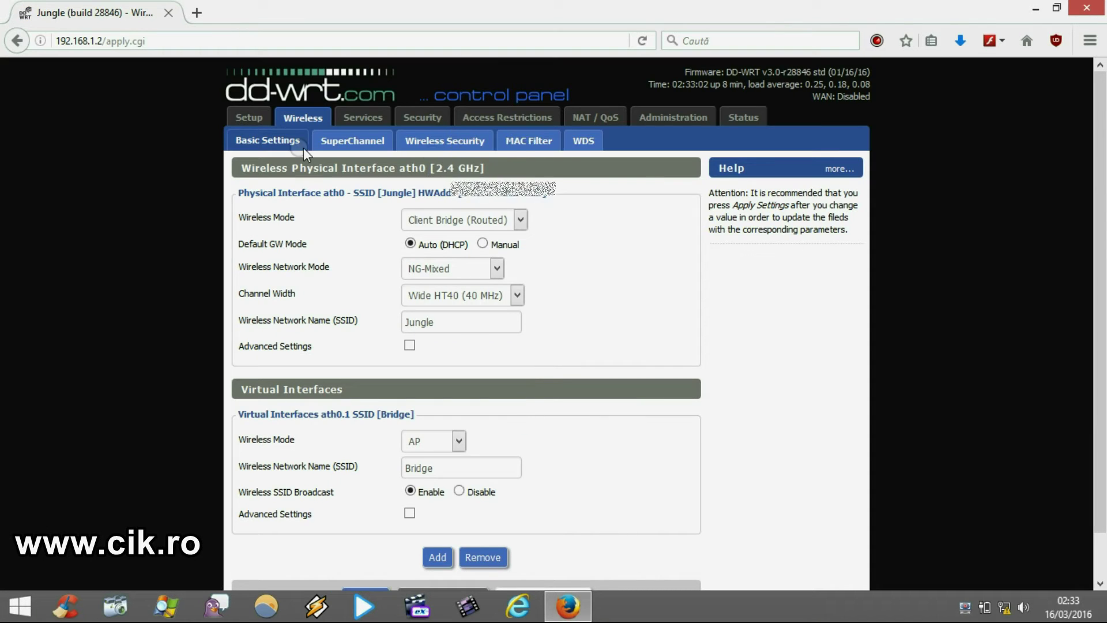
In Wireless Security, replace the ath0 WPA shared key with a new key.
{"action": "left_click", "coordinate": [434, 145]}
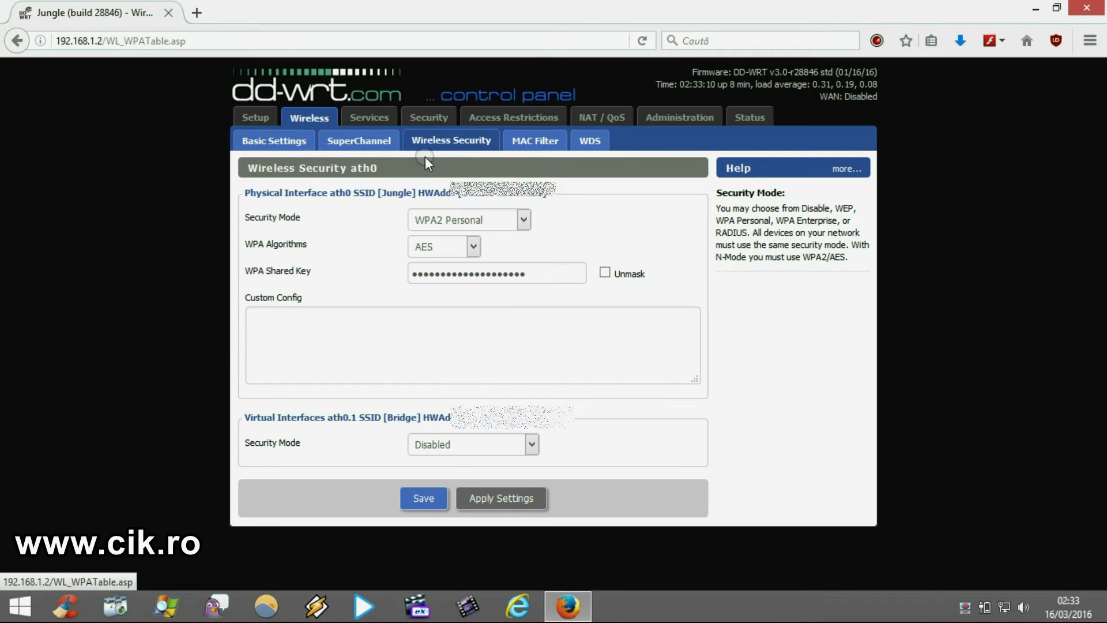
{"action": "left_click", "coordinate": [450, 140]}
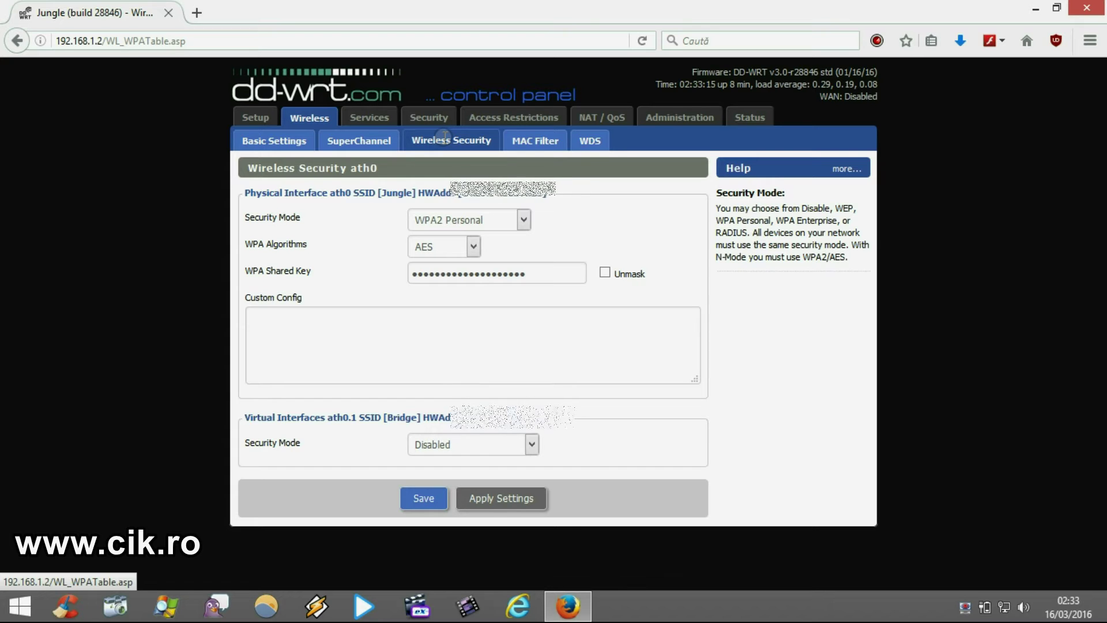
{"action": "left_click", "coordinate": [456, 281]}
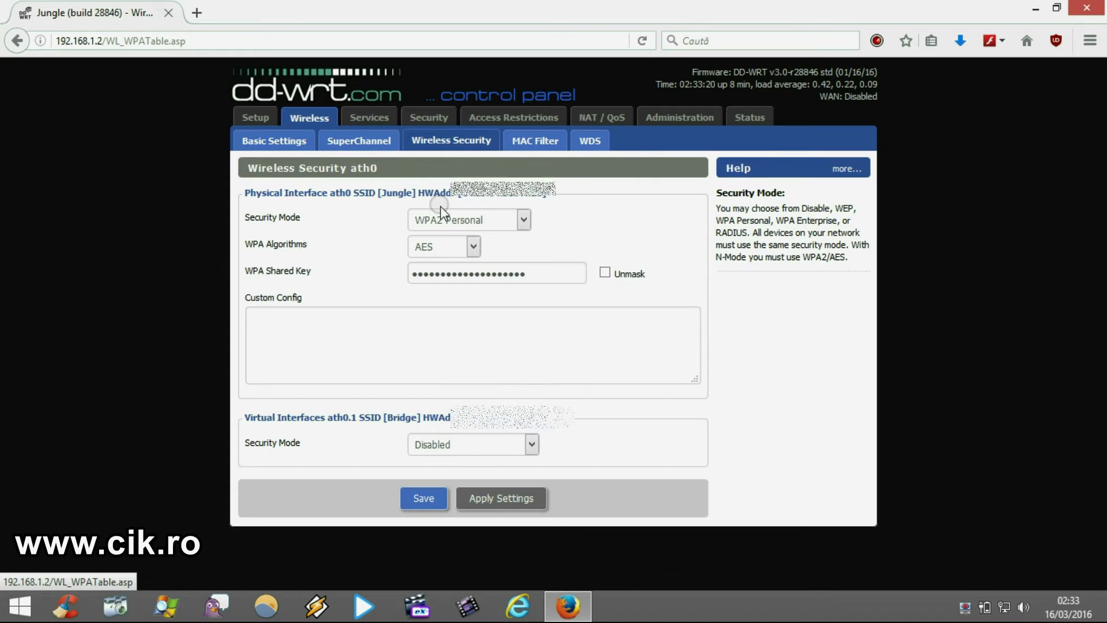
{"action": "left_click", "coordinate": [524, 281]}
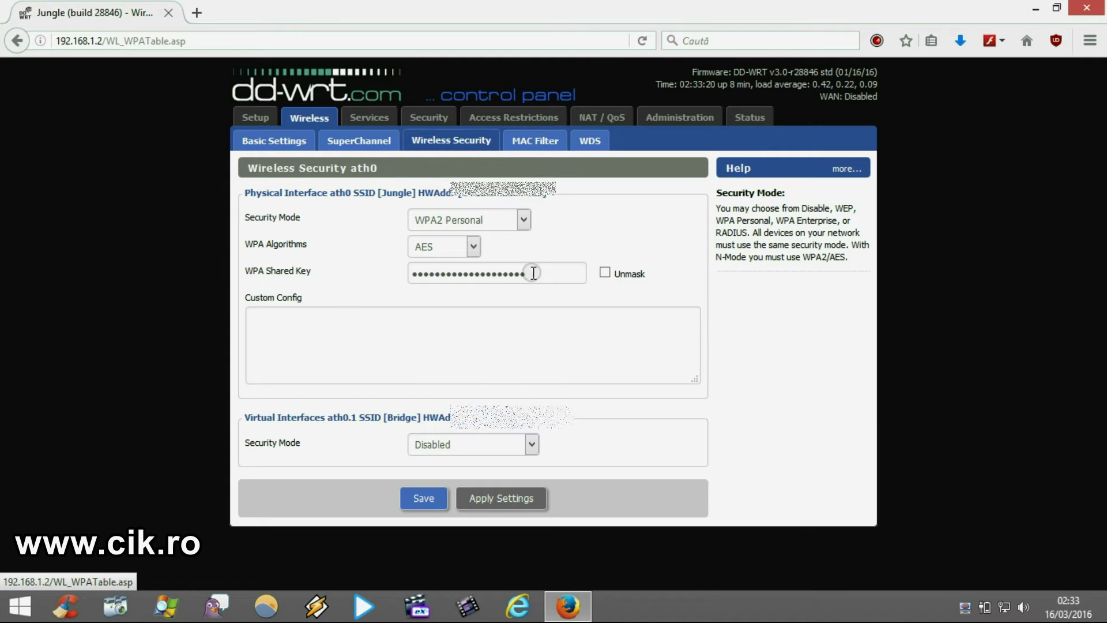
{"action": "double_click", "coordinate": [459, 283]}
{"action": "key", "text": "BackSpace"}
{"action": "type", "text": "•••••••••"}
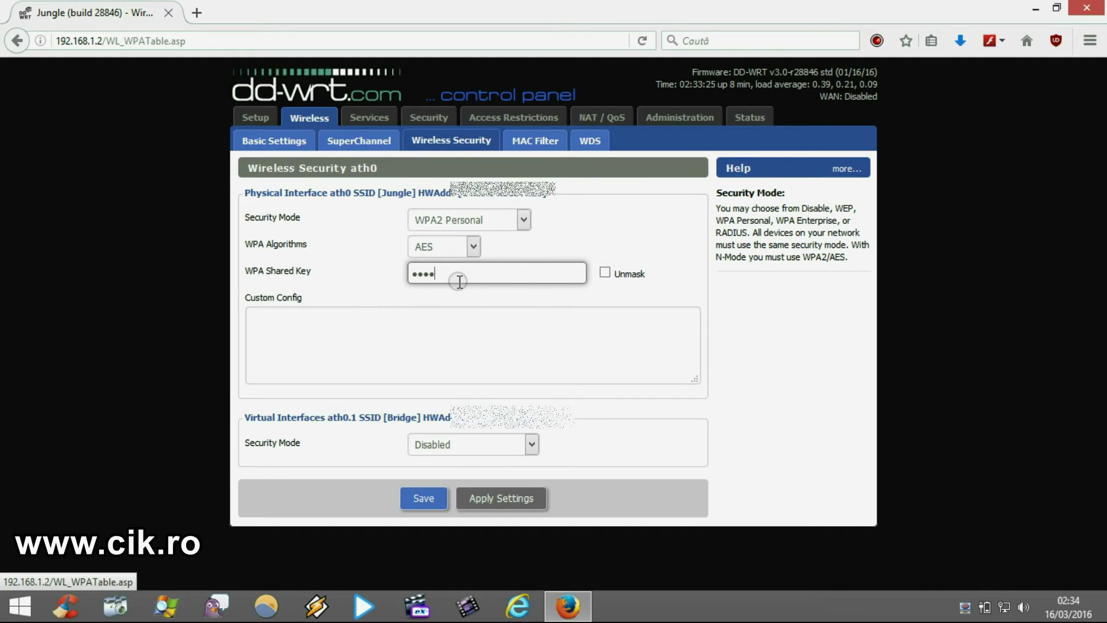
{"action": "type", "text": "•••••••••••"}
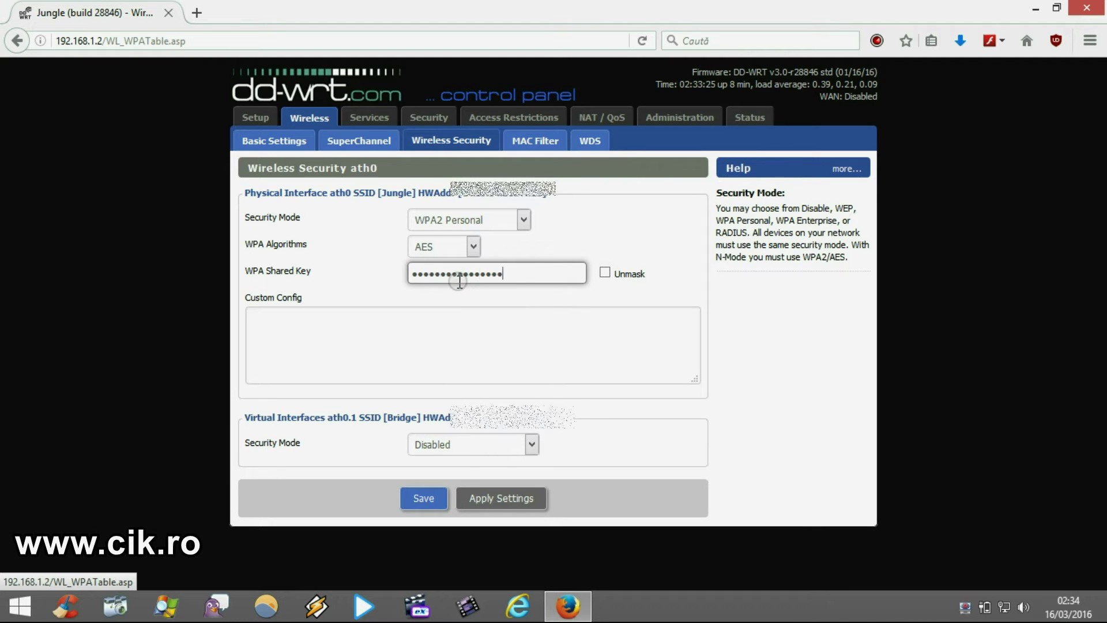
Set the Bridge interface to WPA2 Personal, enter its shared key, and apply.
{"action": "left_click", "coordinate": [445, 444]}
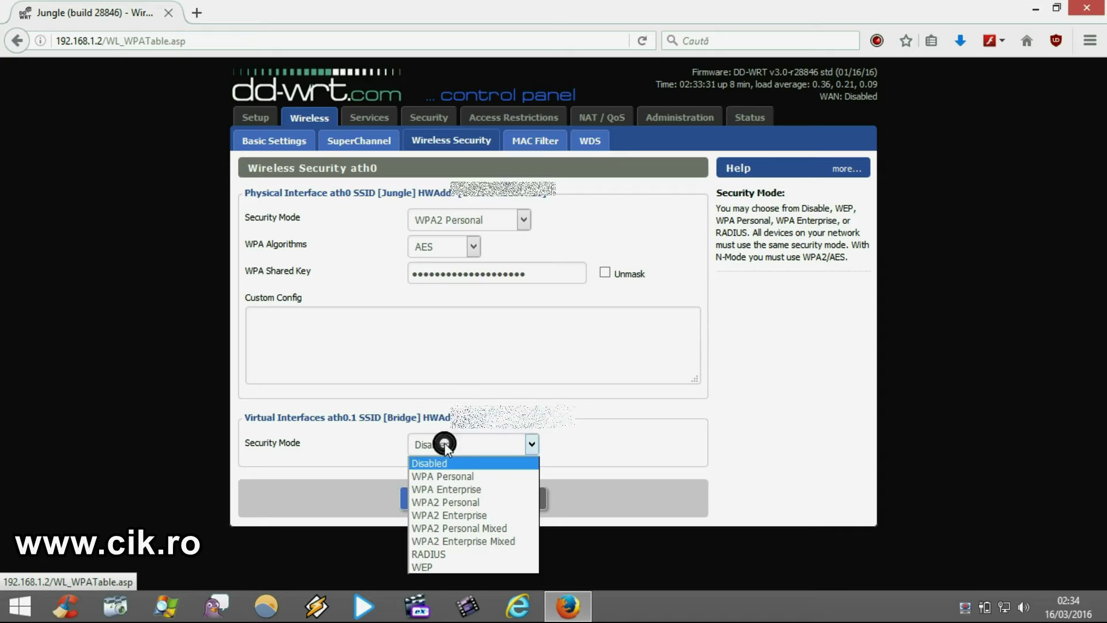
{"action": "left_click", "coordinate": [470, 502]}
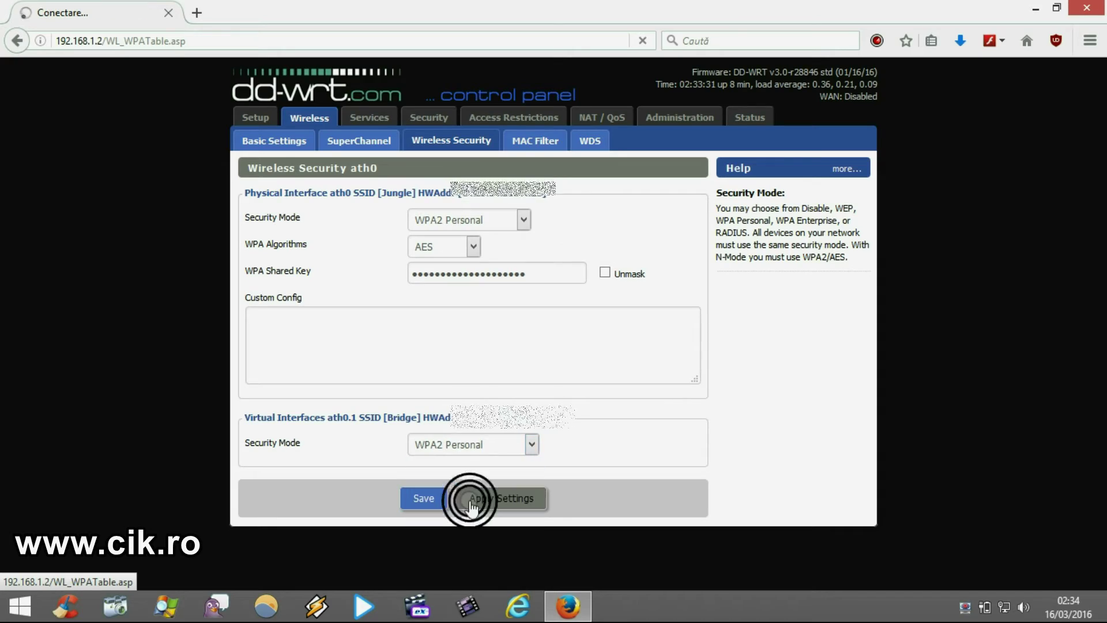
{"action": "left_click", "coordinate": [501, 499]}
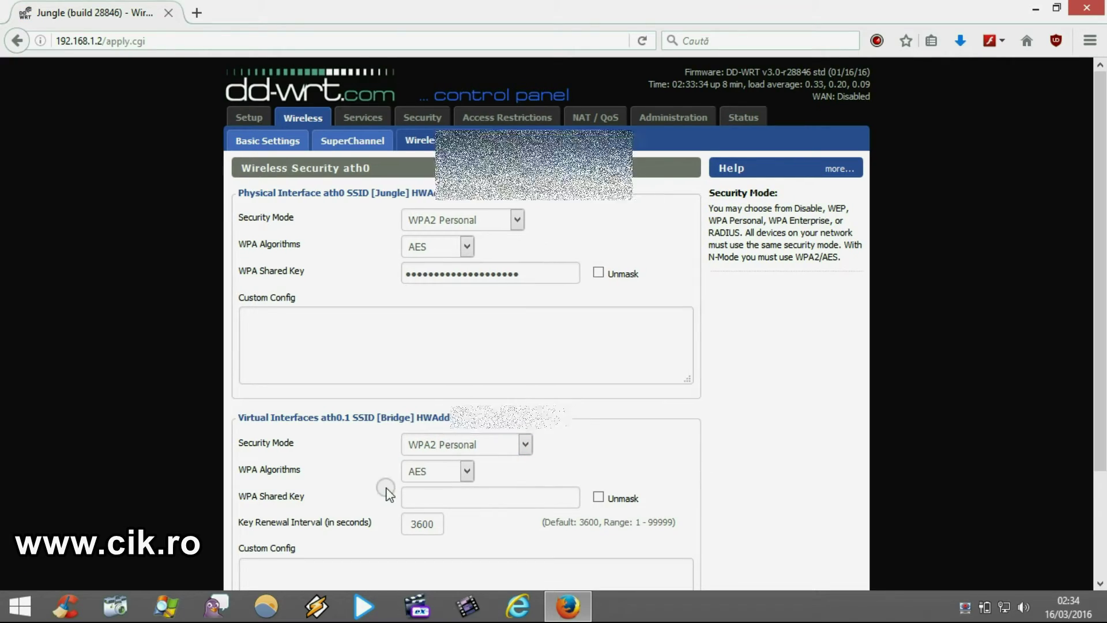
{"action": "scroll", "coordinate": [501, 495], "scroll_direction": "down", "scroll_amount": 2}
{"action": "left_click", "coordinate": [446, 455]}
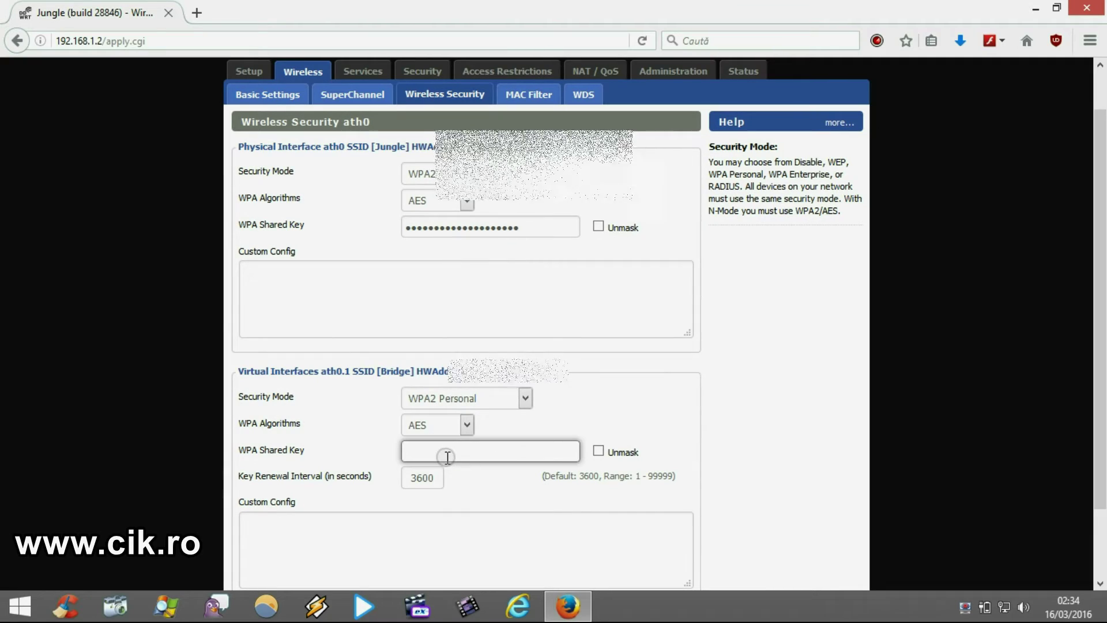
{"action": "type", "text": "*****************"}
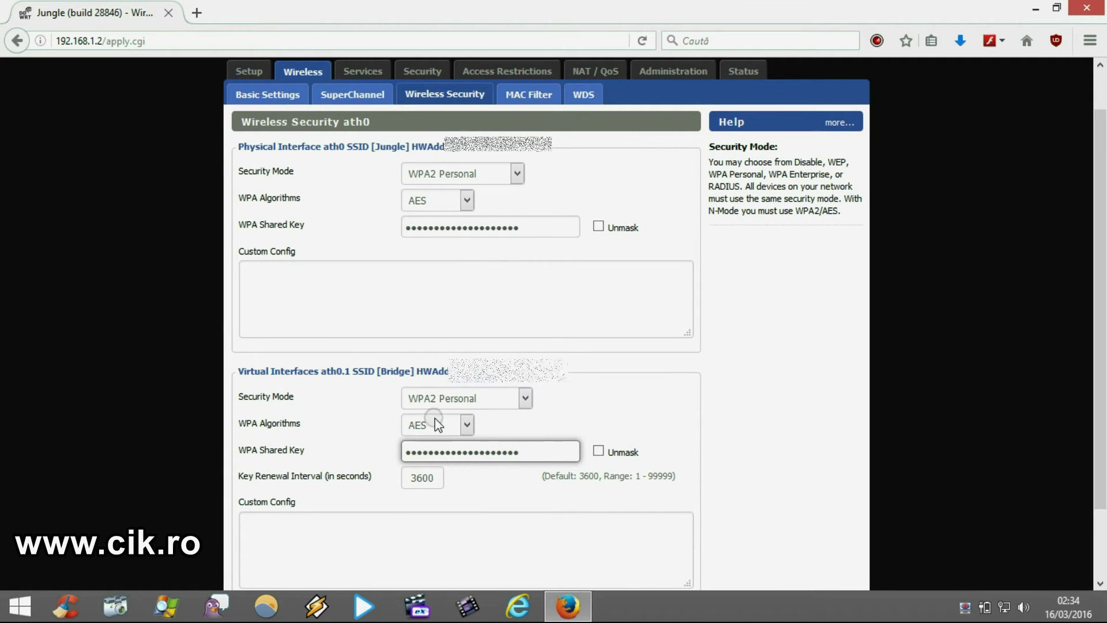
{"action": "scroll", "coordinate": [230, 346], "scroll_direction": "down", "scroll_amount": 3}
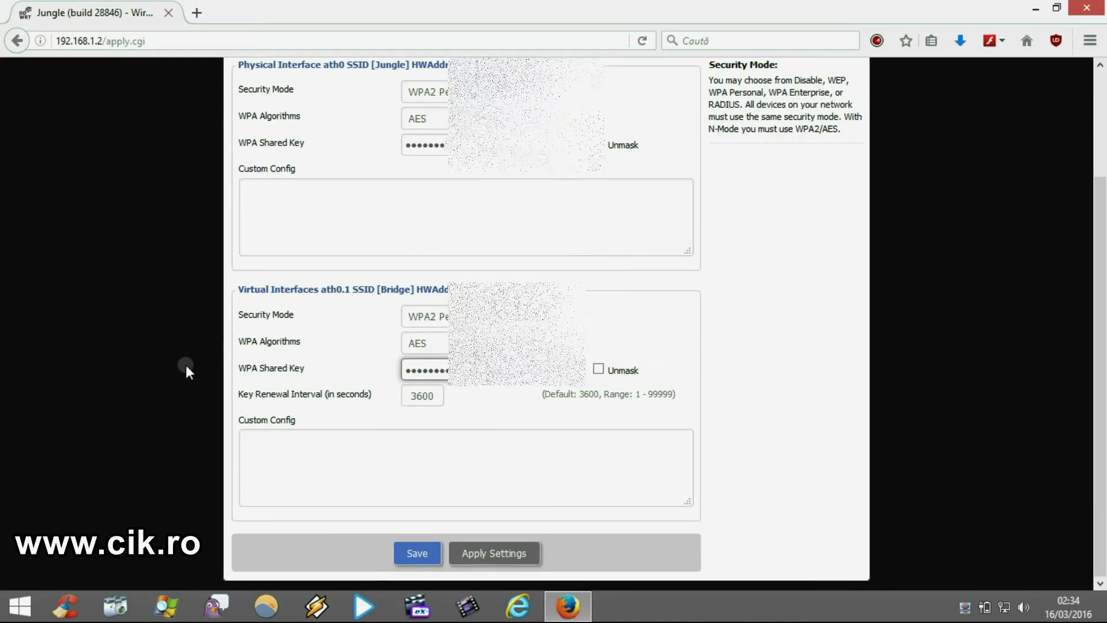
{"action": "left_click", "coordinate": [479, 555]}
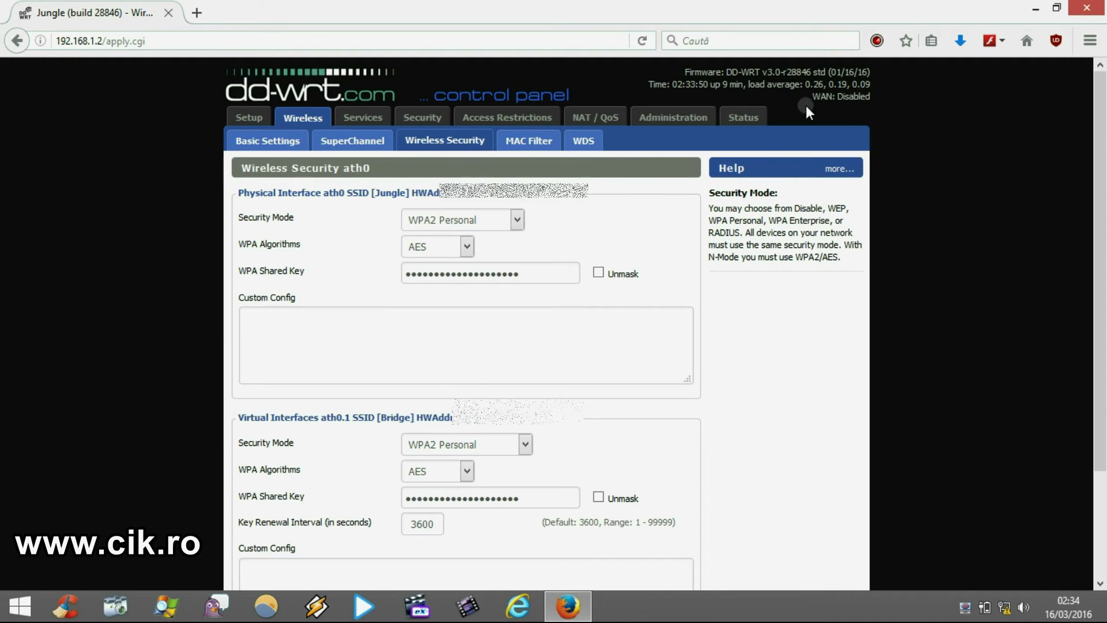
Open the Network Connections adapter list via Network and Sharing Center.
{"action": "left_click", "coordinate": [1035, 9]}
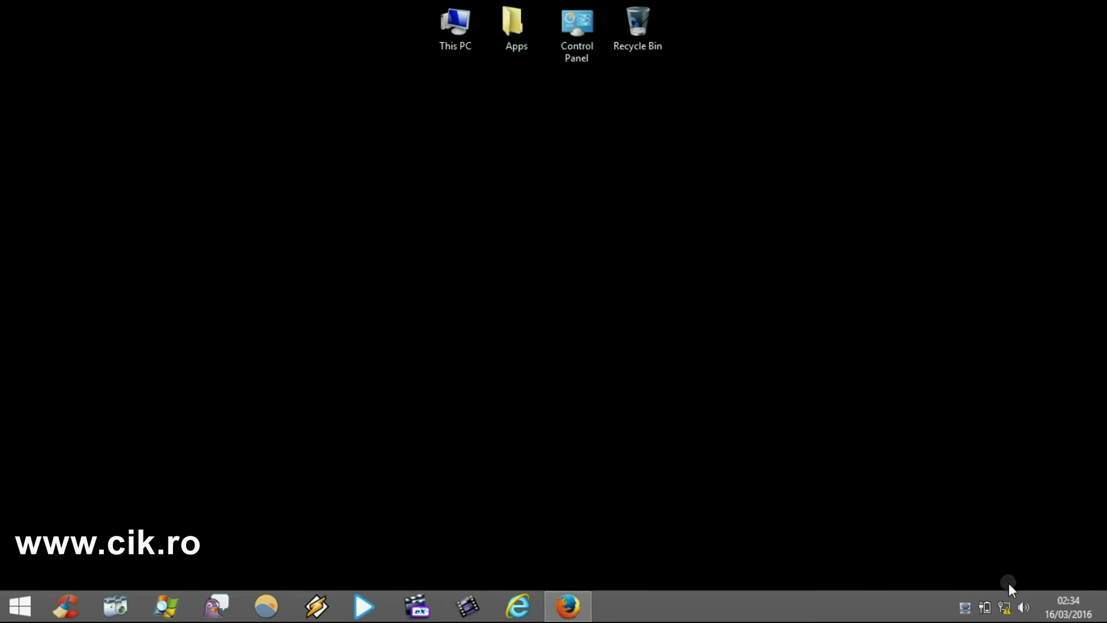
{"action": "right_click", "coordinate": [1005, 611]}
{"action": "left_click", "coordinate": [993, 595]}
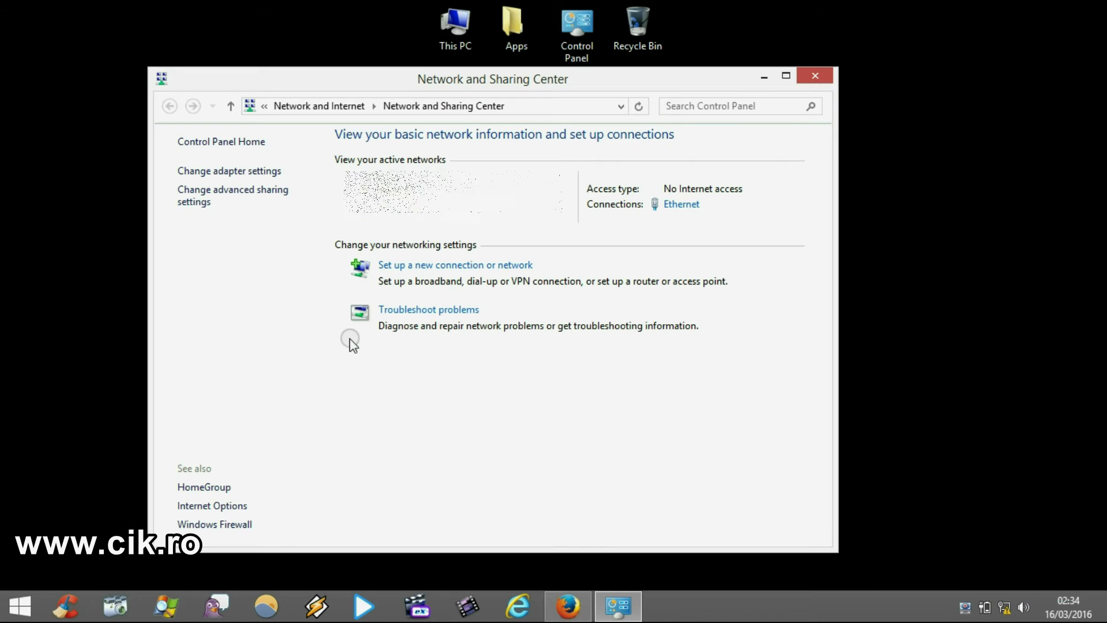
{"action": "left_click", "coordinate": [248, 171]}
Enable the WiFi adapter and show the available wireless networks.
{"action": "right_click", "coordinate": [411, 212]}
{"action": "left_click", "coordinate": [421, 228]}
{"action": "double_click", "coordinate": [216, 244]}
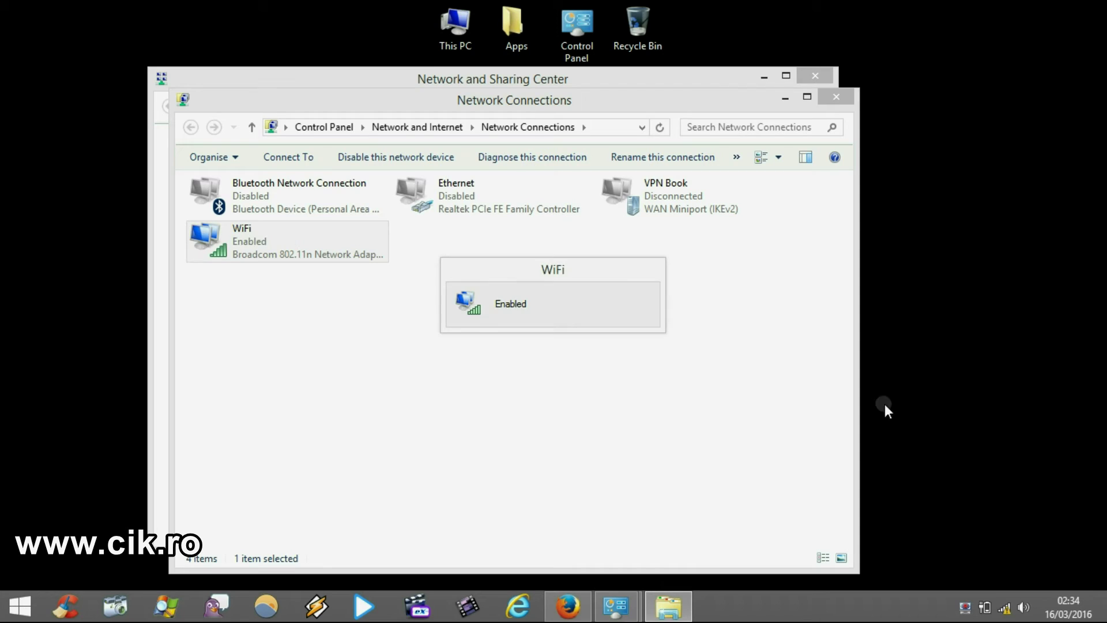
{"action": "left_click", "coordinate": [1004, 607]}
Disconnect the PC from the Jungle wireless network.
{"action": "left_click", "coordinate": [711, 433]}
{"action": "left_click", "coordinate": [925, 450]}
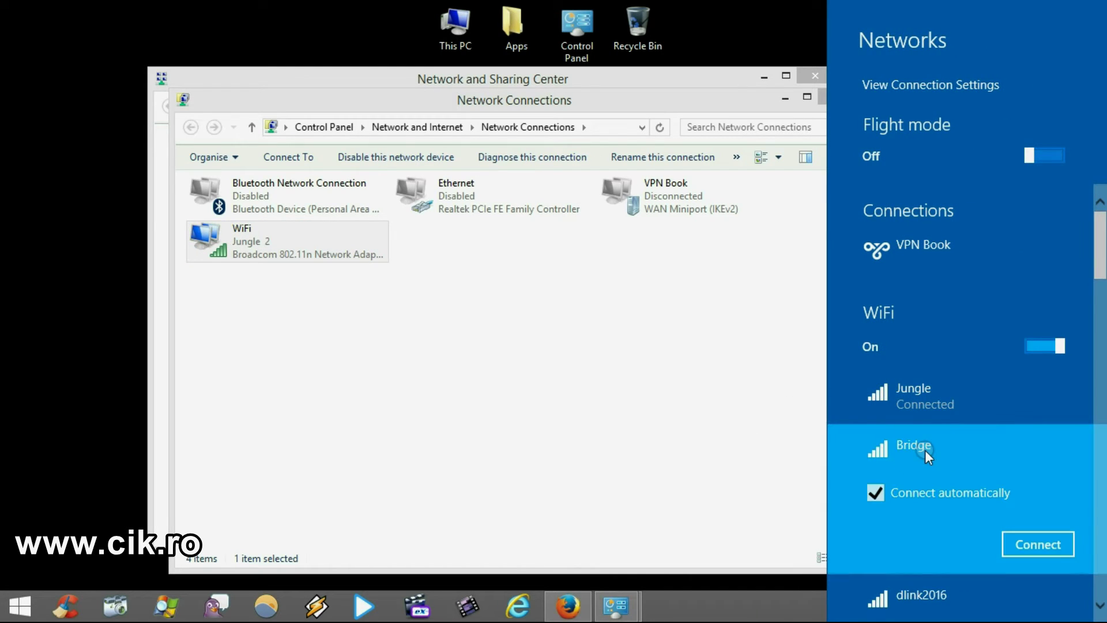
{"action": "right_click", "coordinate": [927, 395]}
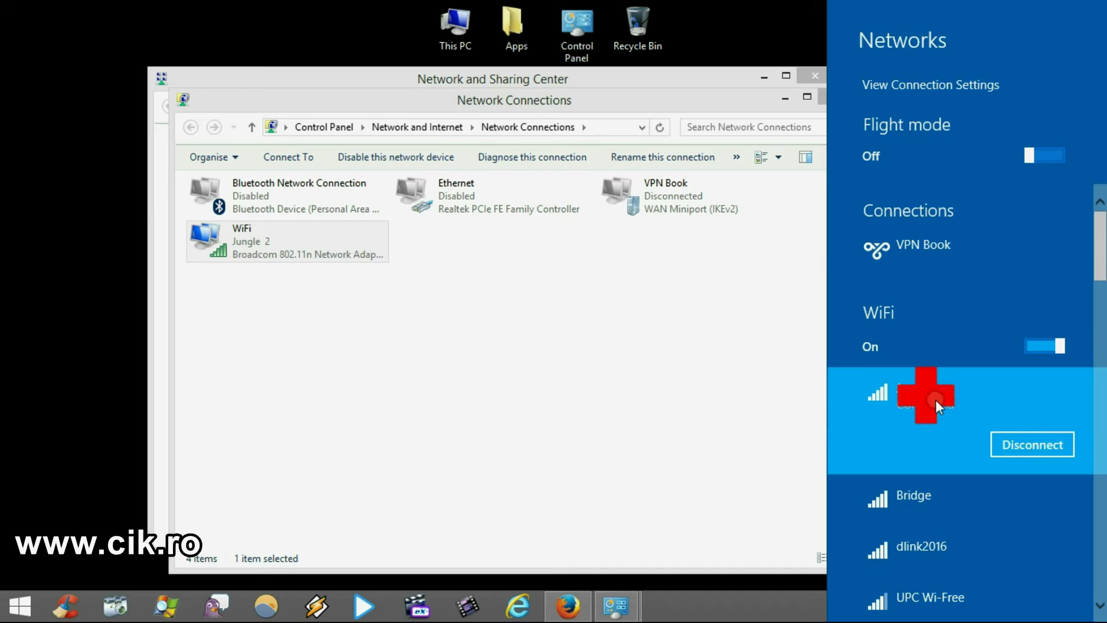
{"action": "left_click", "coordinate": [1025, 449]}
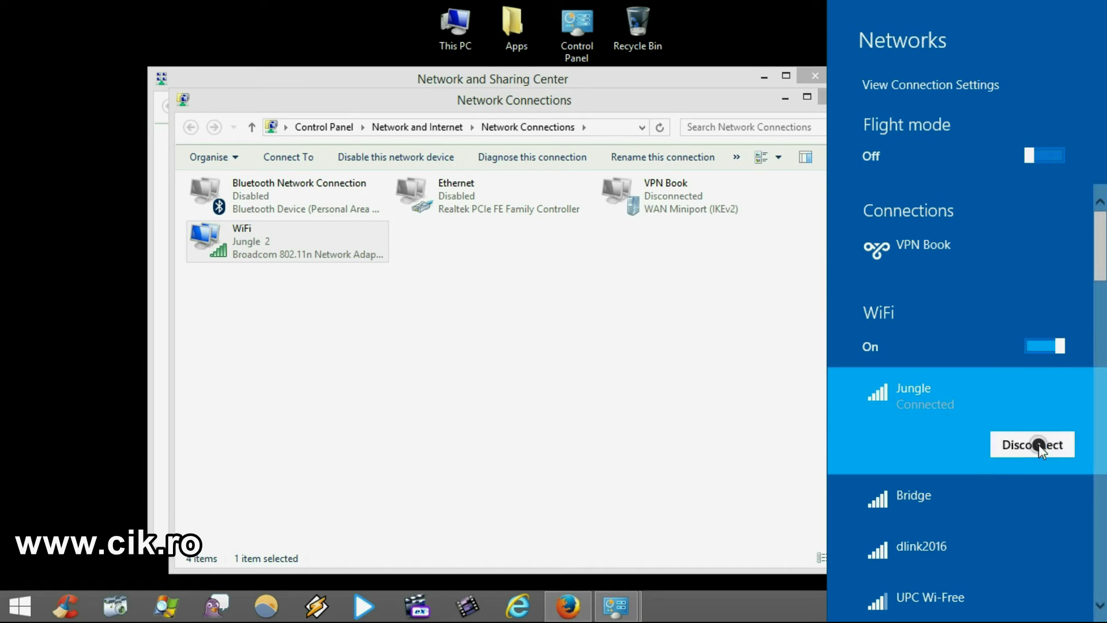
{"action": "left_click", "coordinate": [1040, 444]}
Connect to the Bridge network using its security key.
{"action": "left_click", "coordinate": [949, 441]}
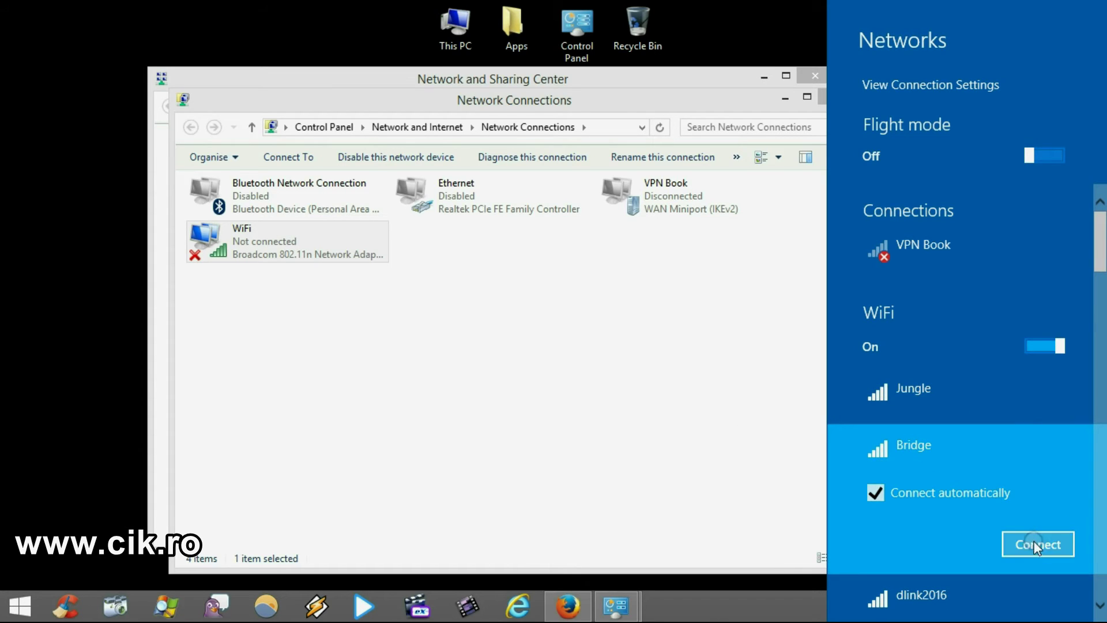
{"action": "left_click", "coordinate": [1033, 541]}
{"action": "type", "text": "**********"}
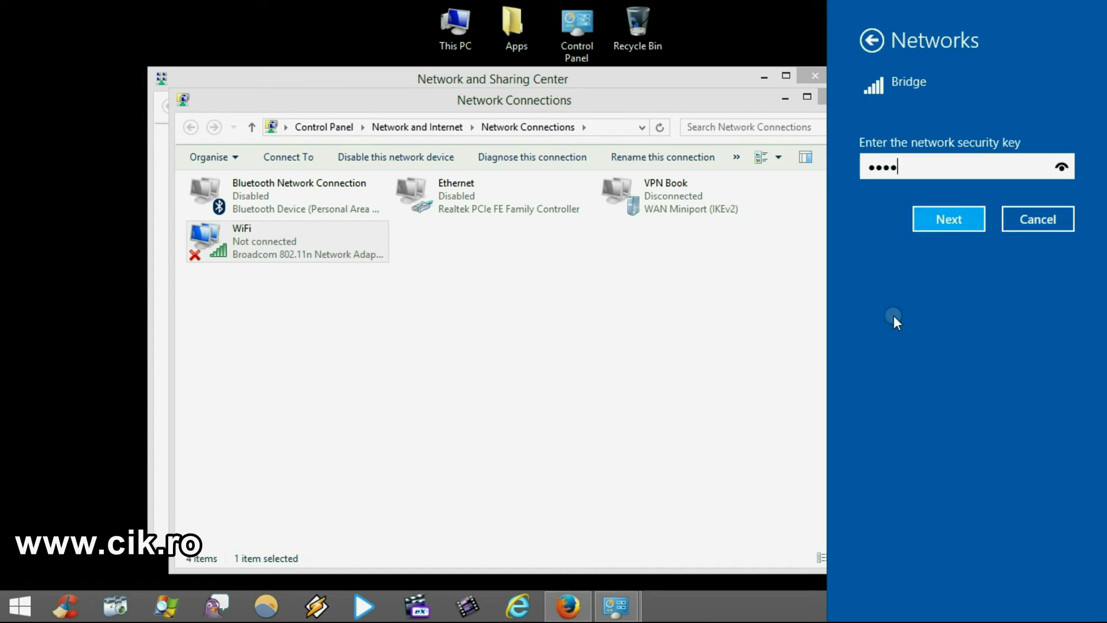
{"action": "type", "text": "**********"}
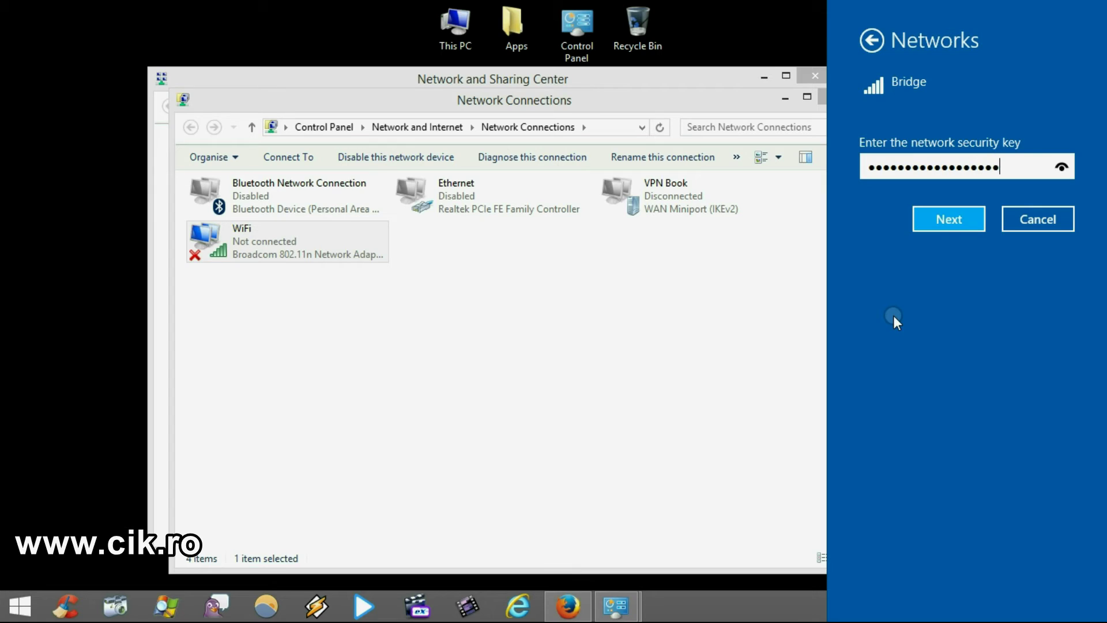
{"action": "left_click", "coordinate": [953, 224]}
{"action": "left_click", "coordinate": [1038, 306]}
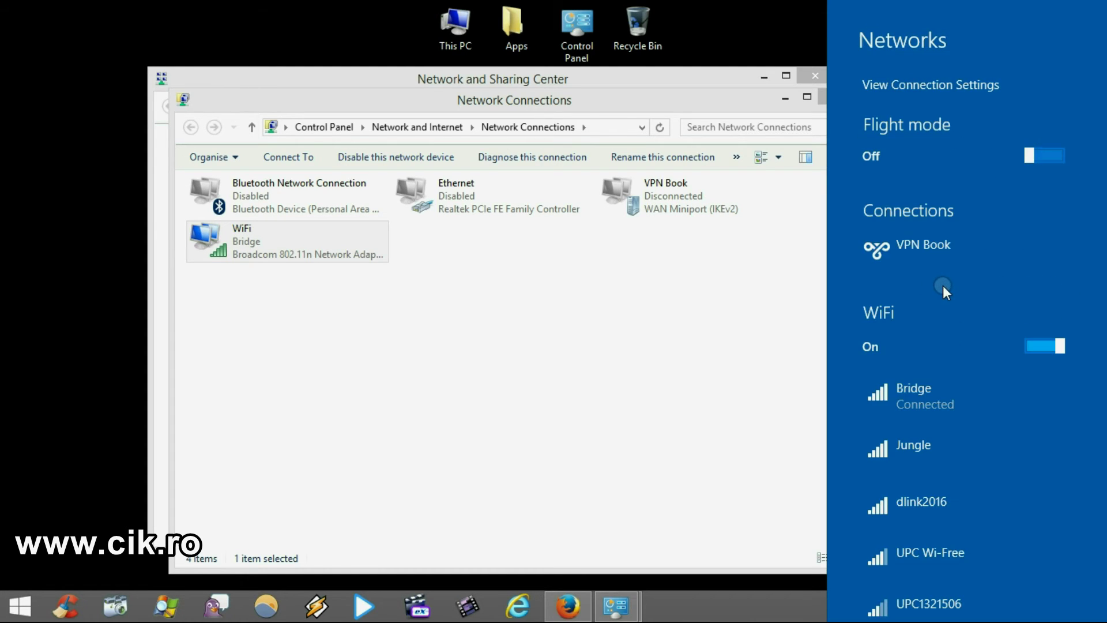
Close the Control Panel windows and load google.ro in a new Firefox tab.
{"action": "left_click", "coordinate": [823, 76]}
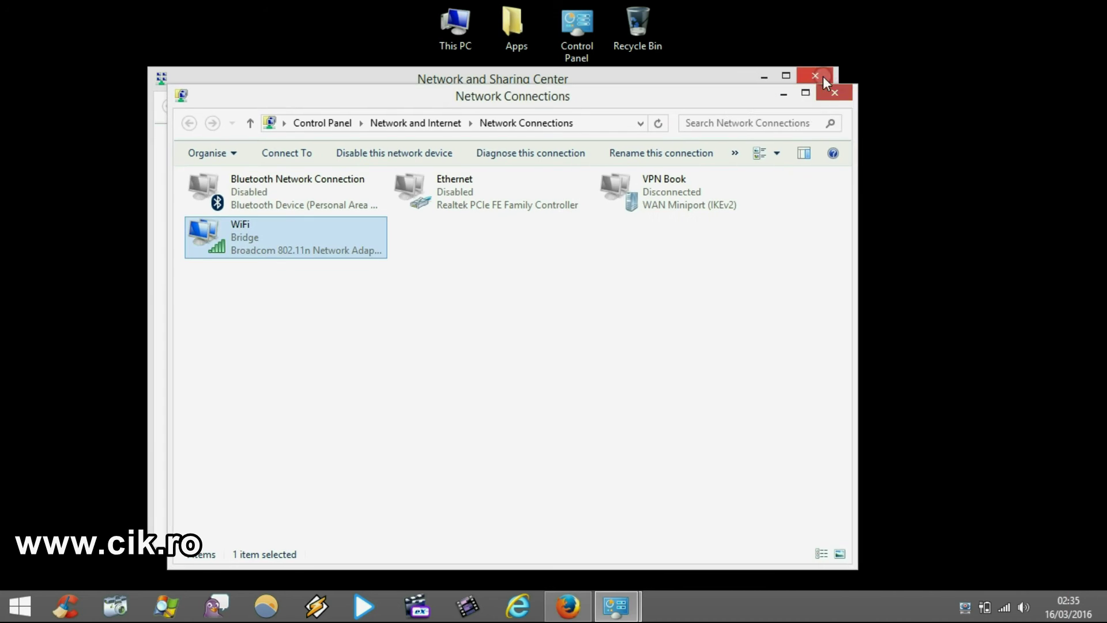
{"action": "left_click", "coordinate": [823, 76]}
{"action": "left_click", "coordinate": [836, 92]}
{"action": "left_click", "coordinate": [588, 601]}
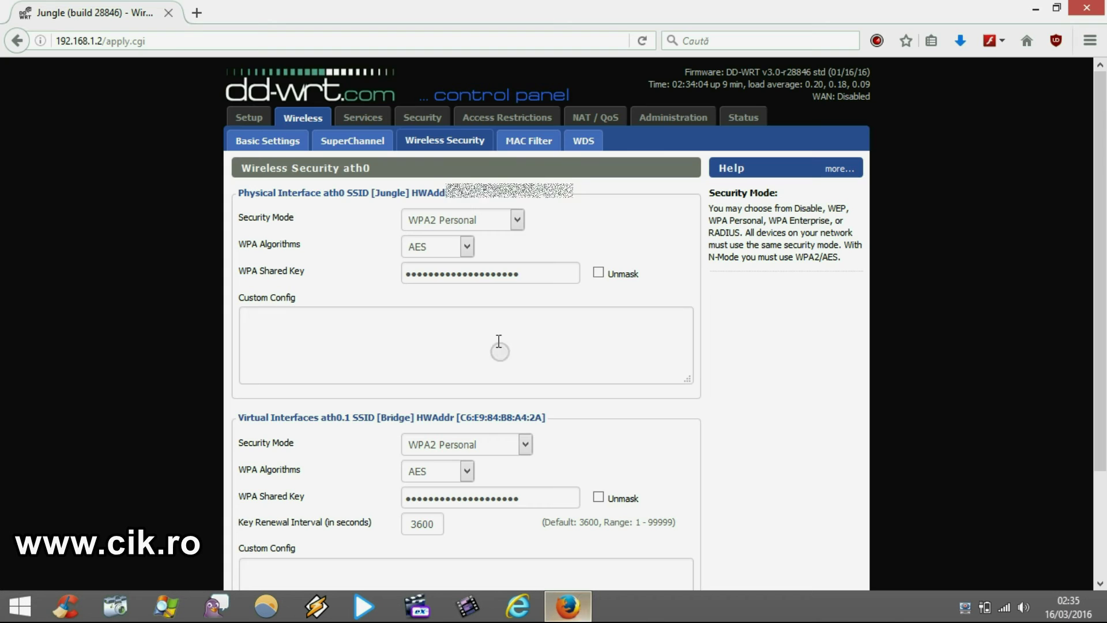
{"action": "left_click", "coordinate": [203, 12]}
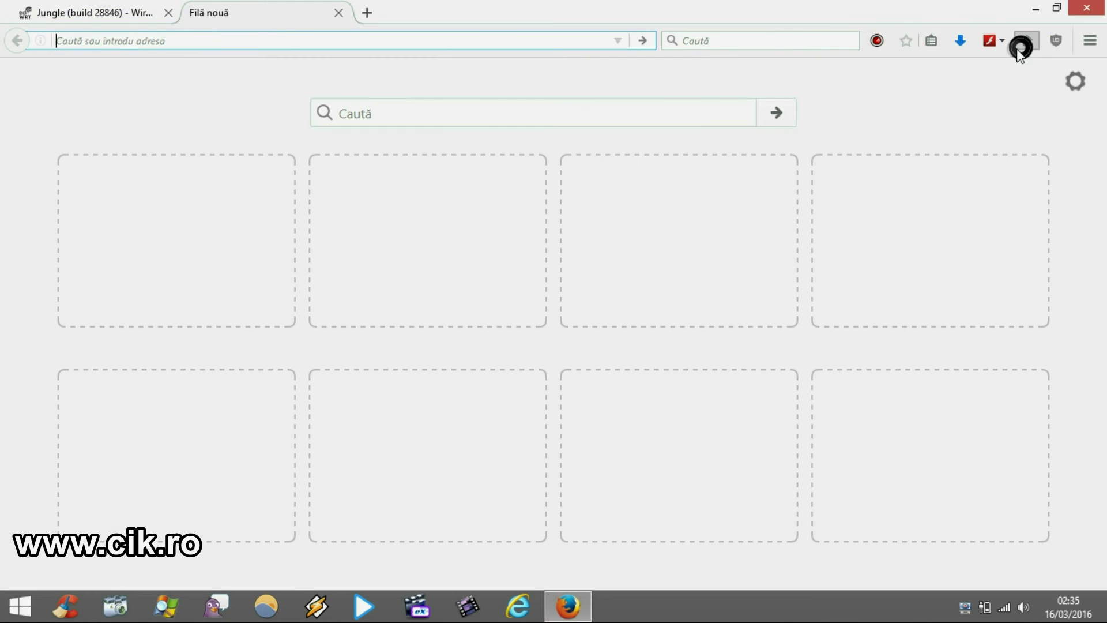
{"action": "left_click", "coordinate": [1022, 46]}
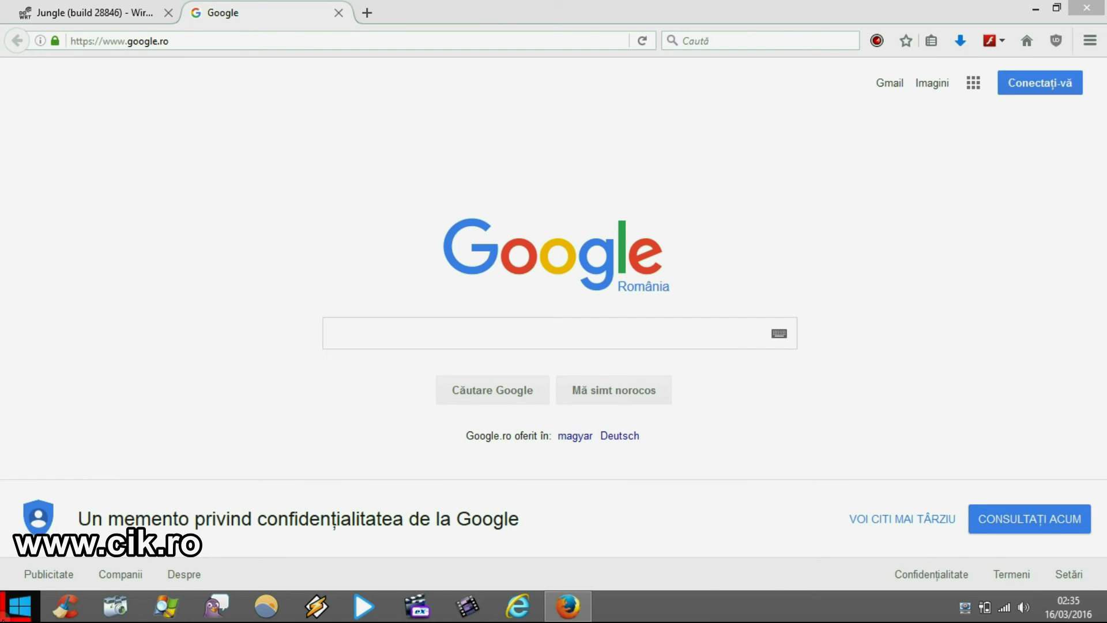
{"action": "key", "text": "super+x"}
In an admin Command Prompt, run tracert 192.168.1.1 twice, then close the window.
{"action": "left_click", "coordinate": [35, 467]}
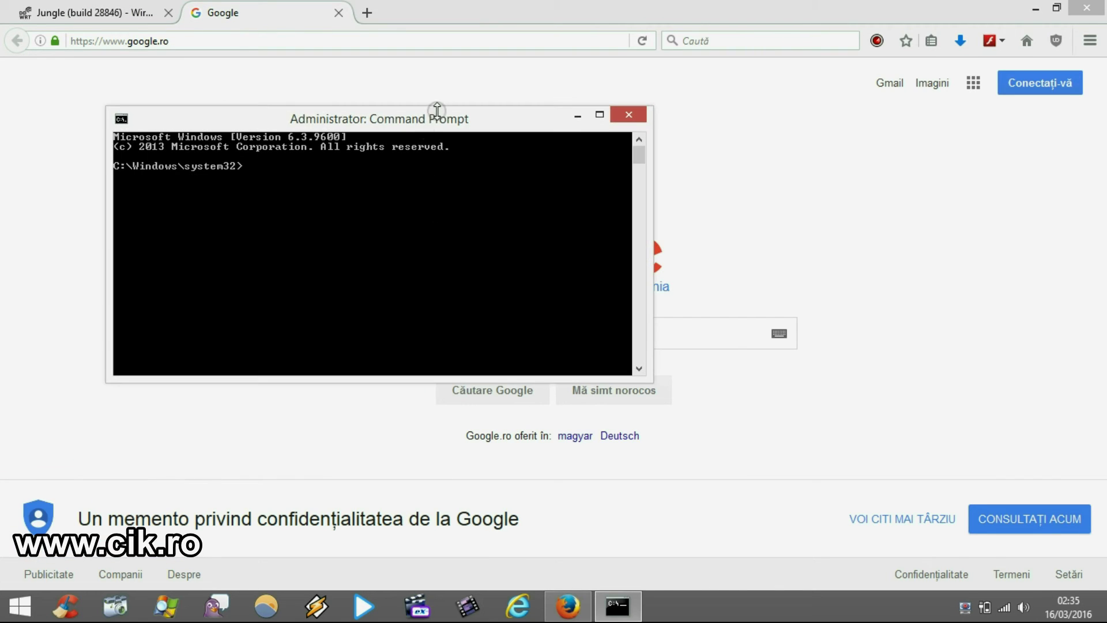
{"action": "left_click_drag", "start_coordinate": [437, 111], "coordinate": [653, 221]}
{"action": "type", "text": "ping 192."}
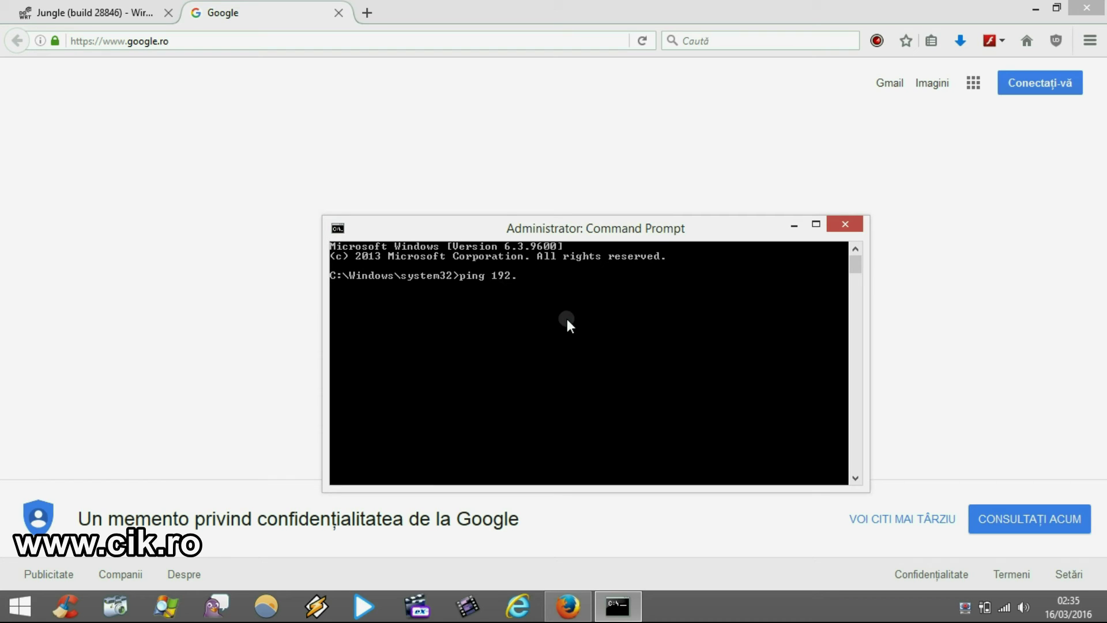
{"action": "key", "text": "BackSpace"}
{"action": "key", "text": "BackSpace"}
{"action": "key", "text": "BackSpace"}
{"action": "key", "text": "BackSpace"}
{"action": "key", "text": "BackSpace"}
{"action": "key", "text": "BackSpace"}
{"action": "key", "text": "BackSpace"}
{"action": "key", "text": "BackSpace"}
{"action": "key", "text": "BackSpace"}
{"action": "type", "text": "tracert 192.168.1.1"}
{"action": "key", "text": "Return"}
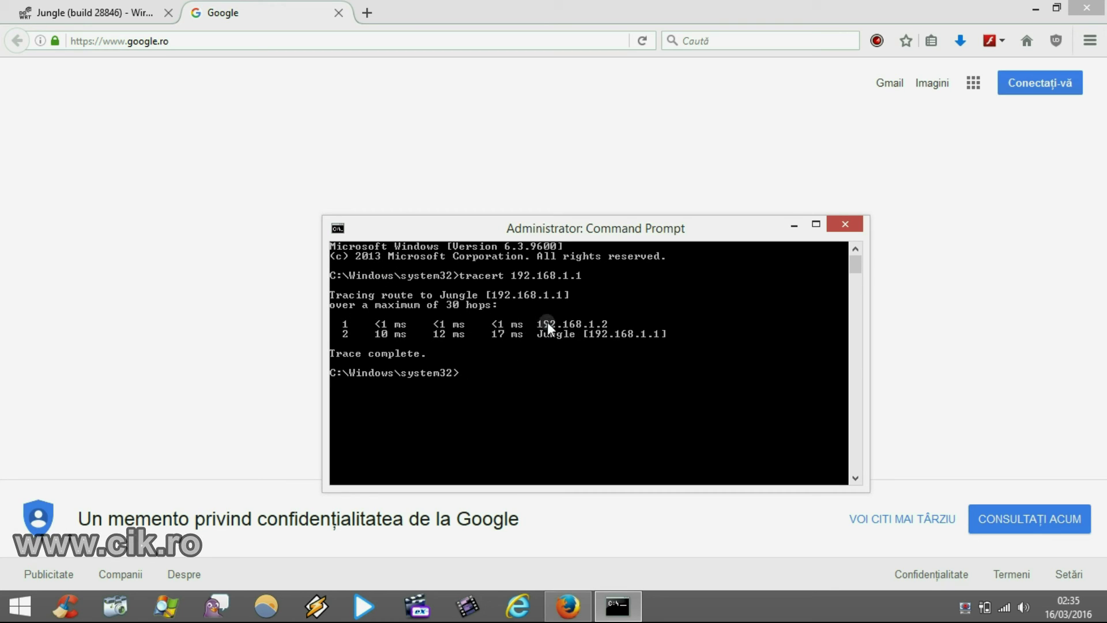
{"action": "key", "text": "Up"}
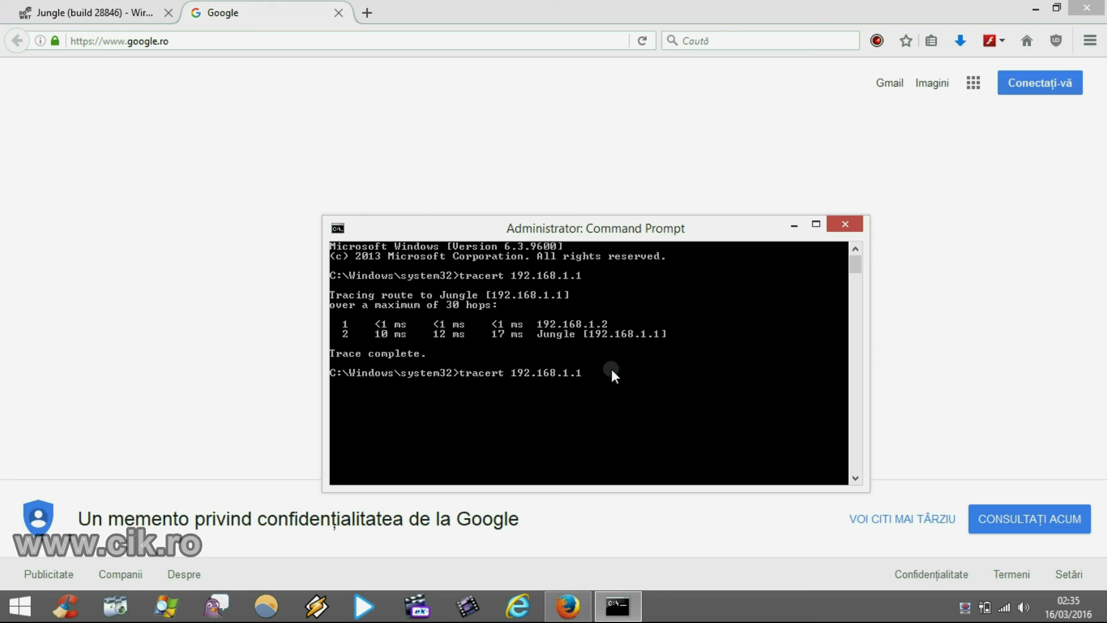
{"action": "key", "text": "Return"}
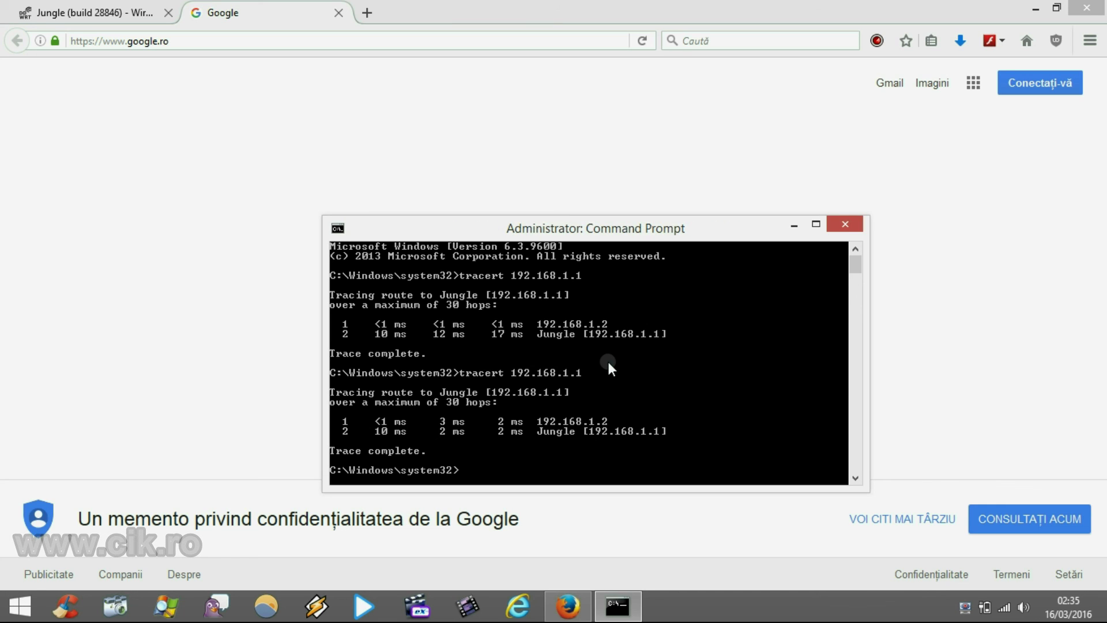
{"action": "left_click", "coordinate": [840, 229]}
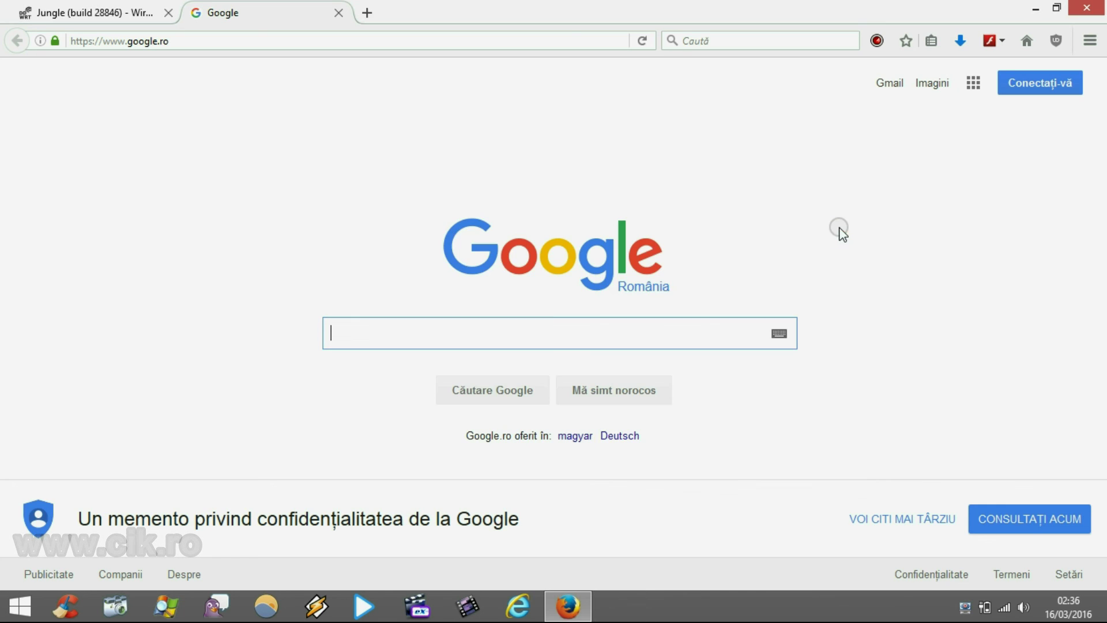